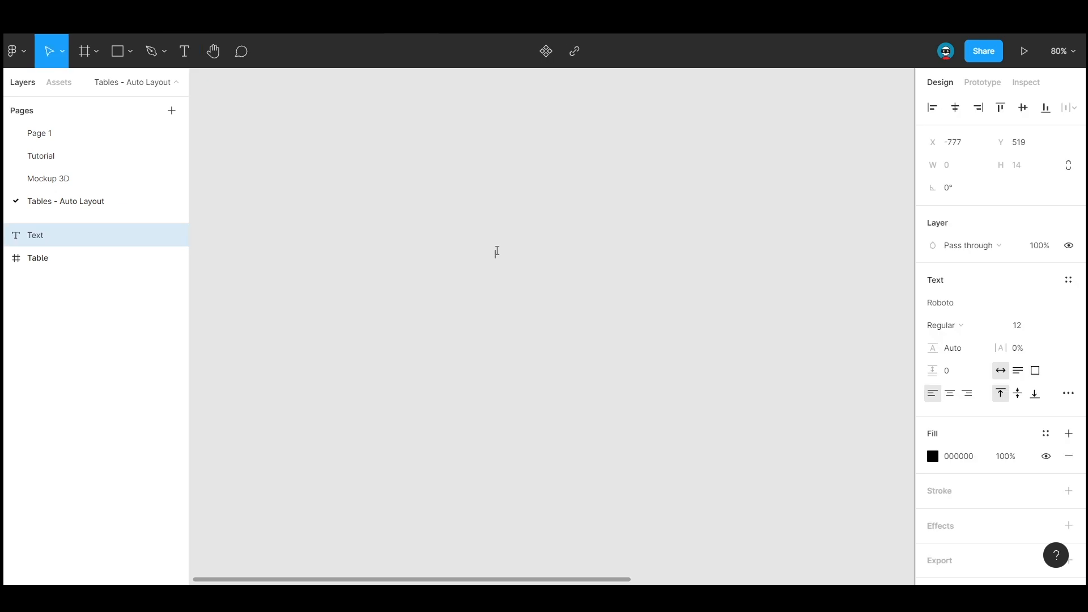
Enter "Header" as the content of the new text layer
type("Header")
key("Escape")
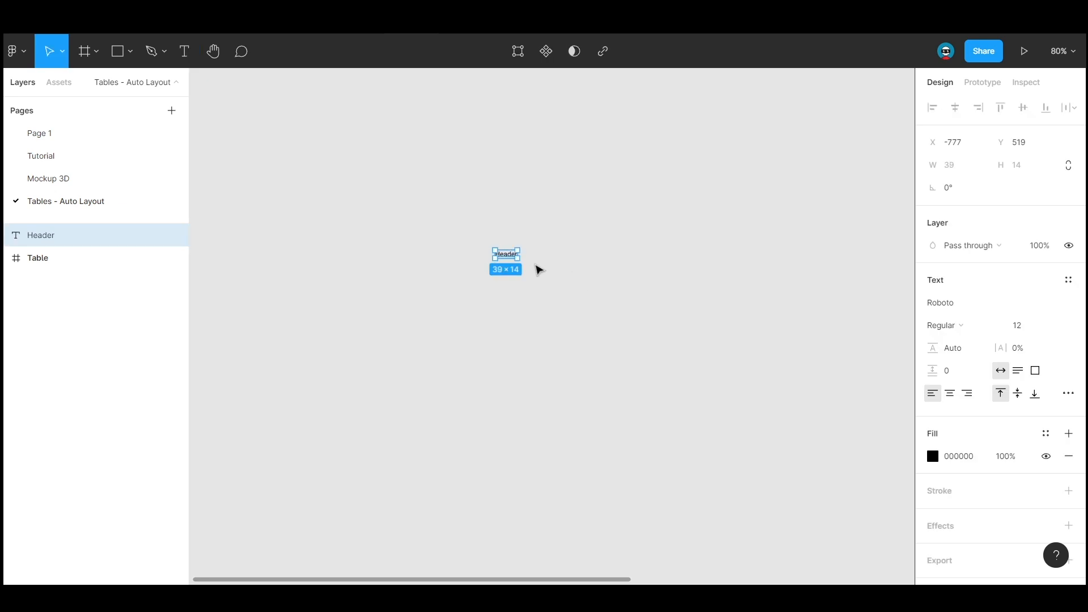
scroll(507, 258, "up", 5)
right_click(515, 259)
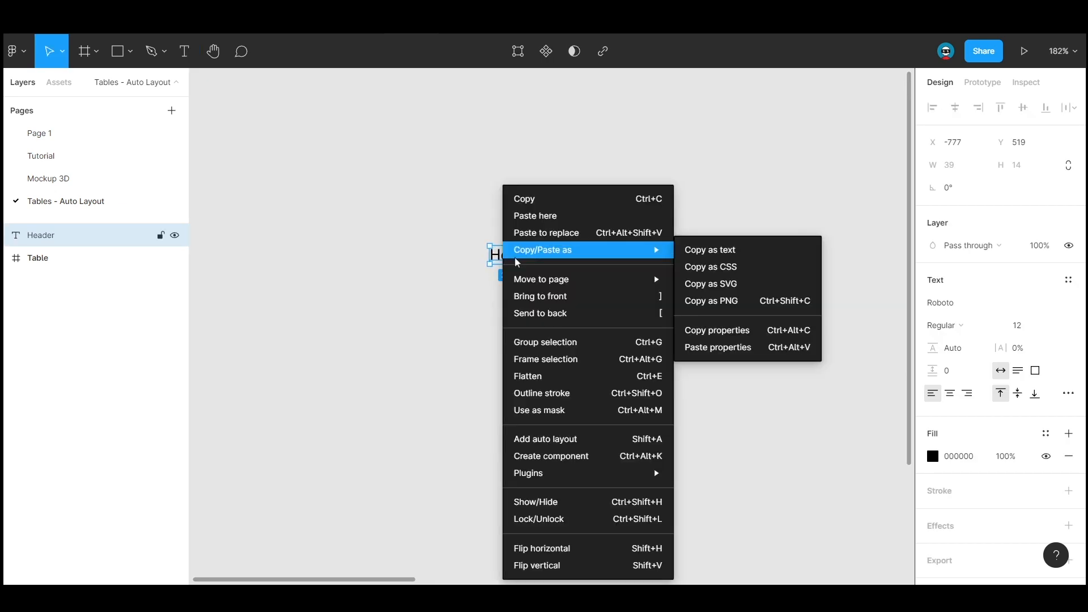
left_click(490, 291)
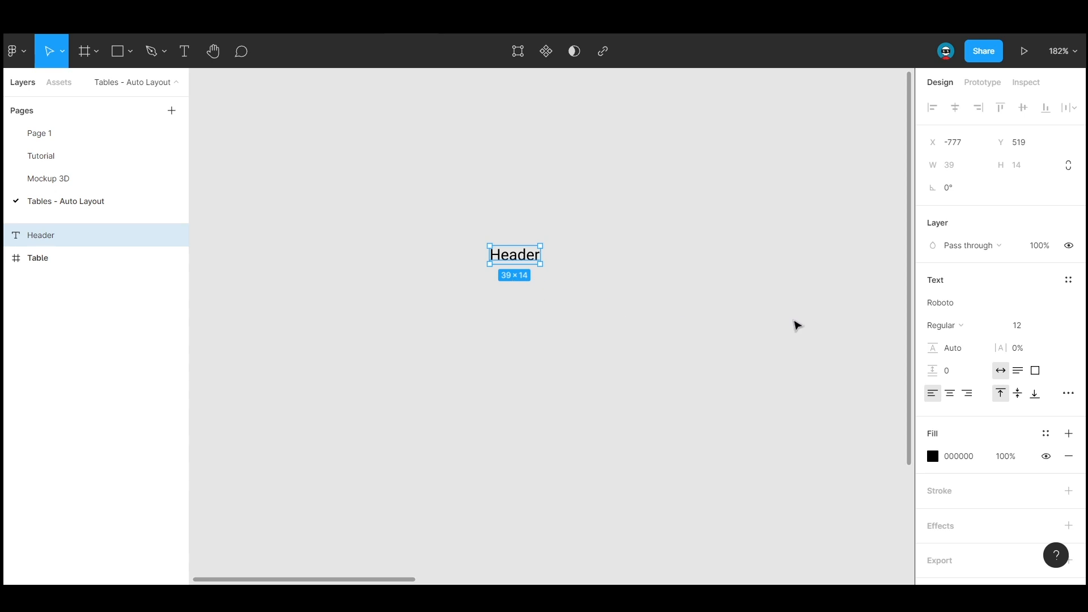
left_click(797, 325)
Wrap the Header text in a frame using Frame selection
left_click(515, 255)
right_click(519, 254)
mouse_move(523, 255)
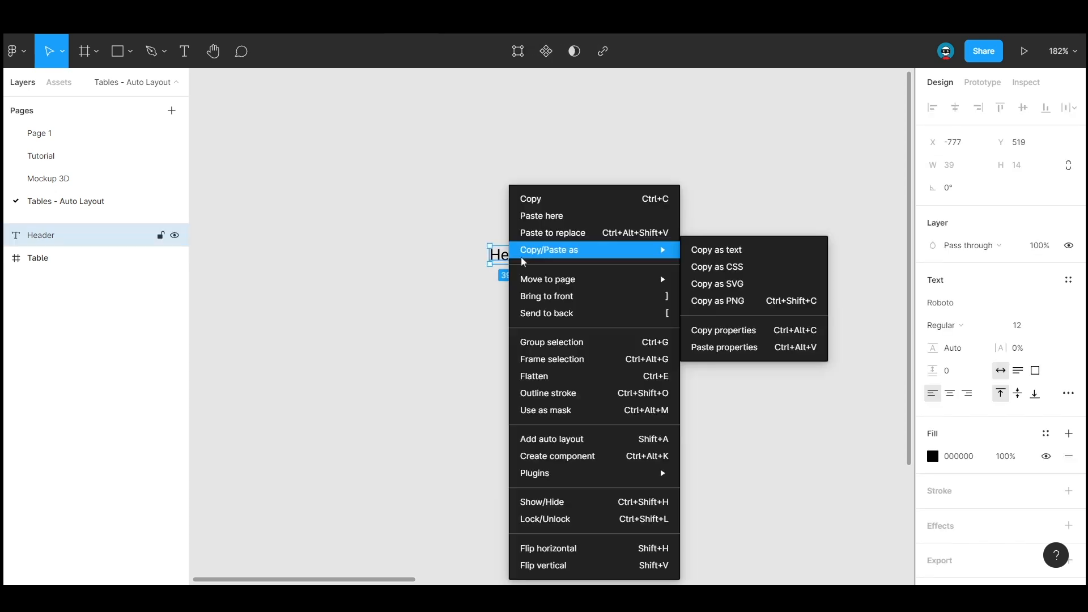
left_click(558, 359)
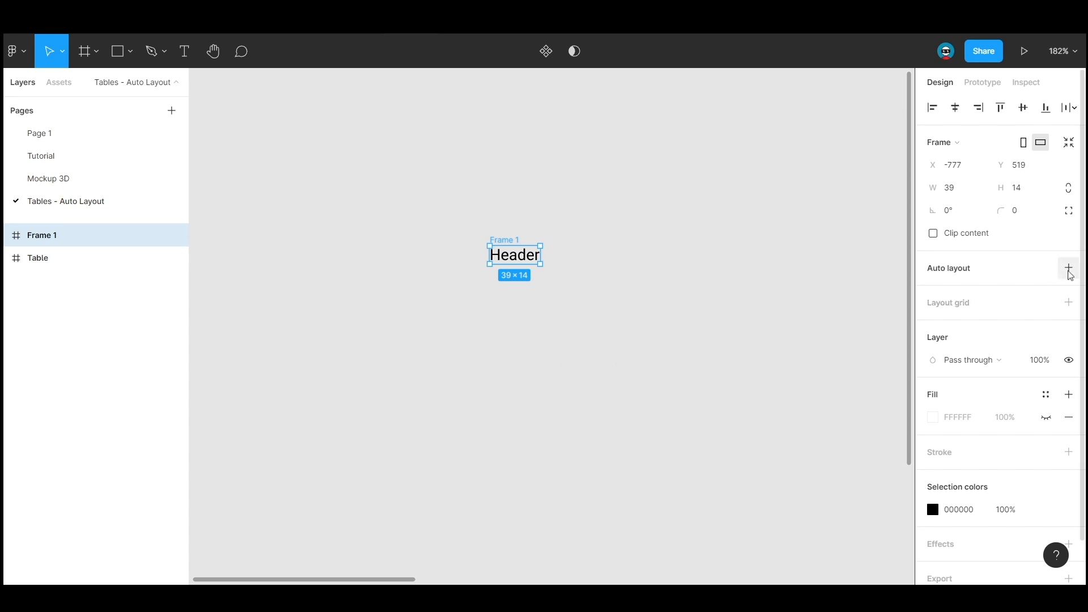
Add auto layout to the Header frame and align its contents to the centre
left_click(1069, 269)
left_click(1069, 291)
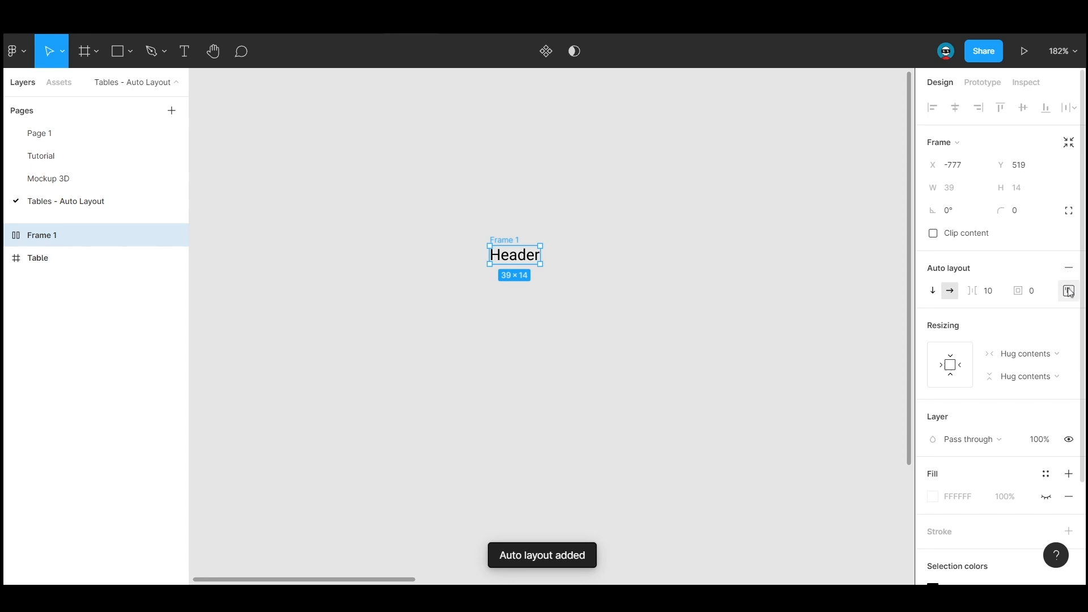
left_click(1022, 353)
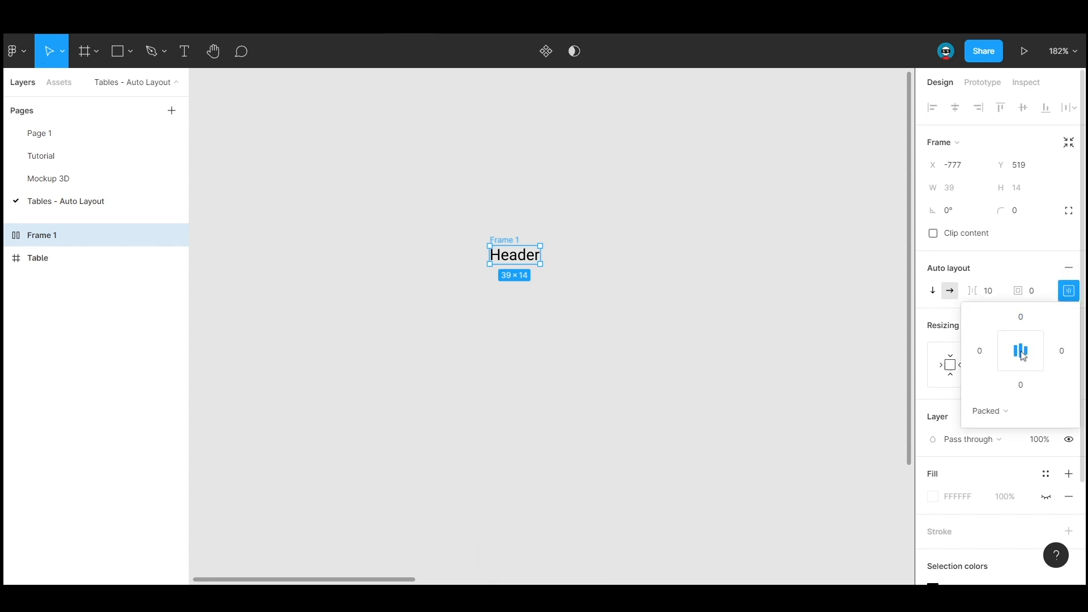
Set the Header frame's padding to 8 at top and bottom and 16 at left and right
left_click(1028, 320)
type("8")
key("Tab")
key("Tab")
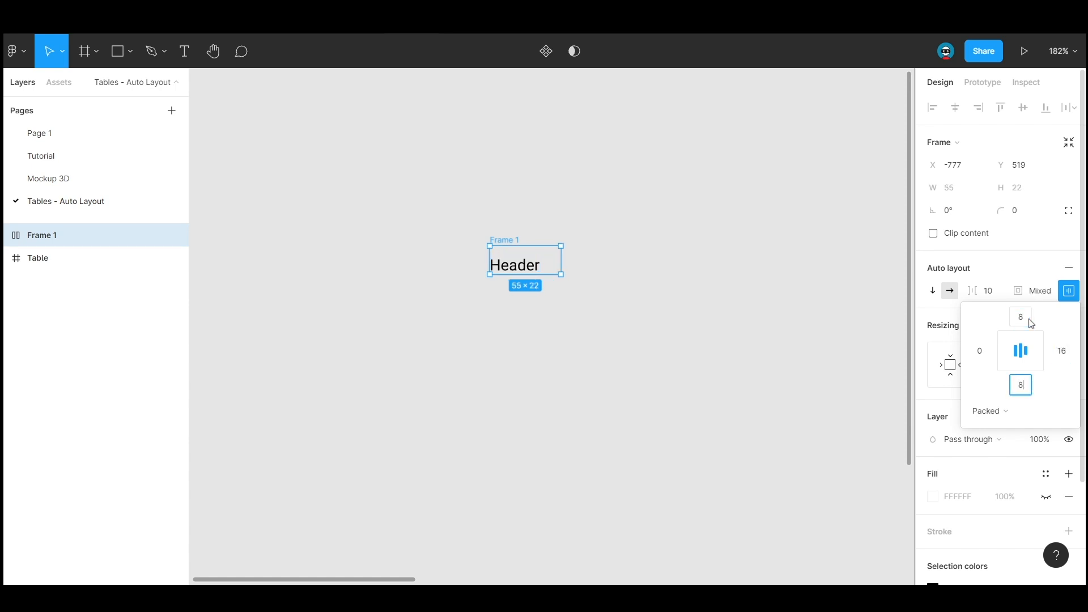
key("Tab")
type("1")
key("Return")
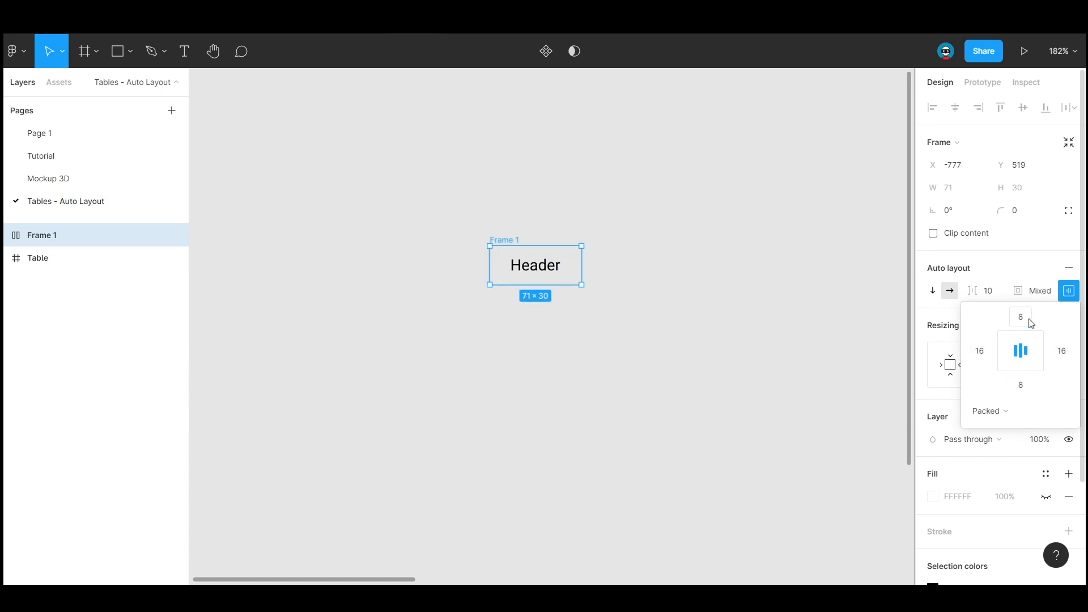
left_click(955, 333)
Make the Header frame's fill visible and set its colour to black, 000000
scroll(988, 396, "down", 3)
left_click(1046, 370)
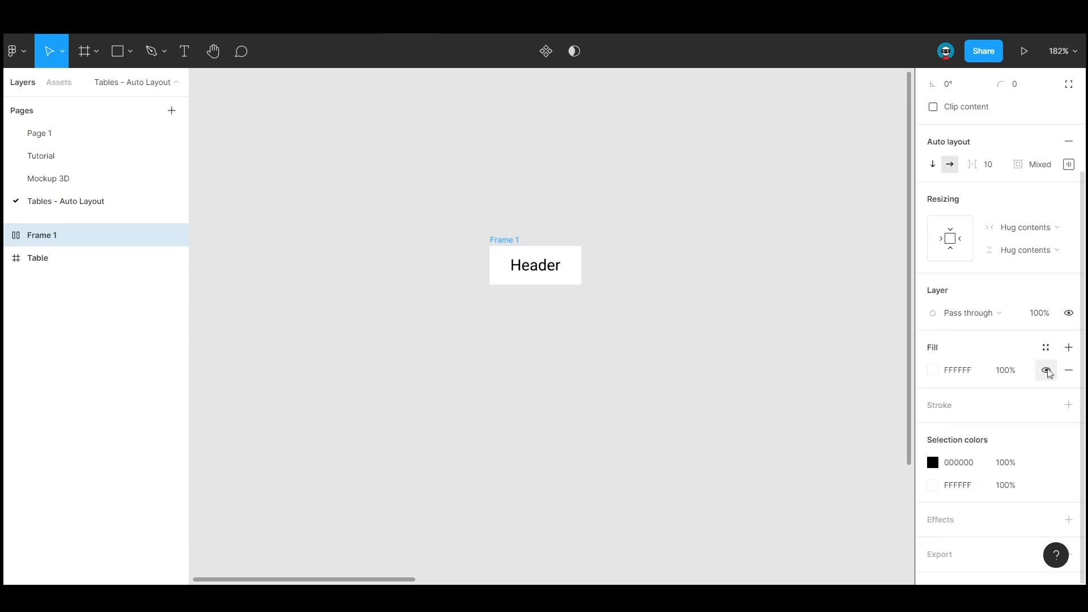
left_click(932, 371)
left_click_drag(848, 390, 623, 433)
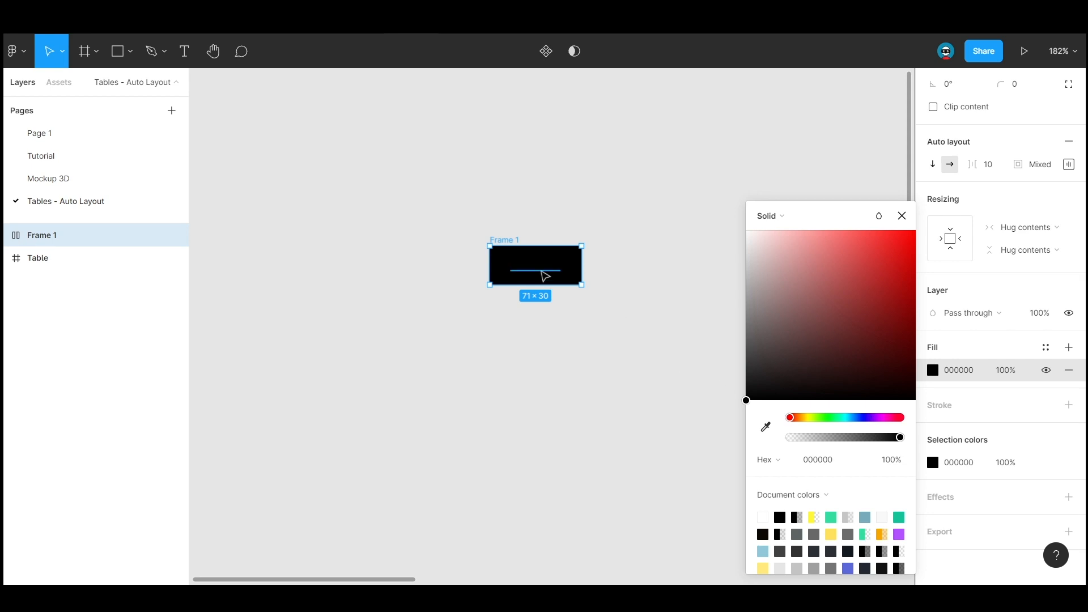
Change the Header text's fill colour to white, FFFFFF
left_click(535, 265)
left_click(932, 444)
left_click(815, 287)
left_click_drag(769, 262, 624, 148)
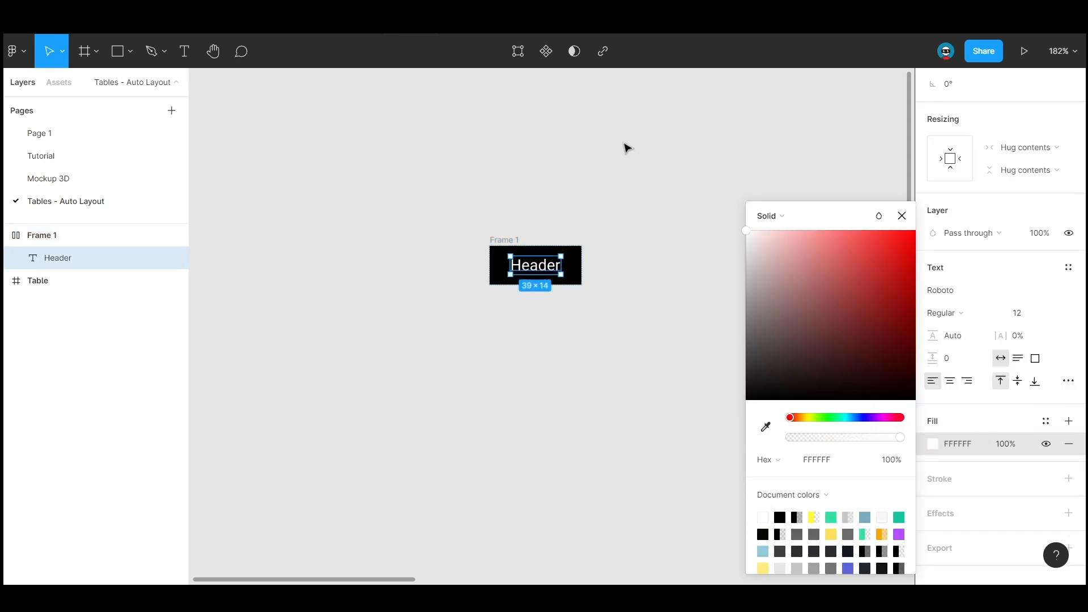
left_click(606, 218)
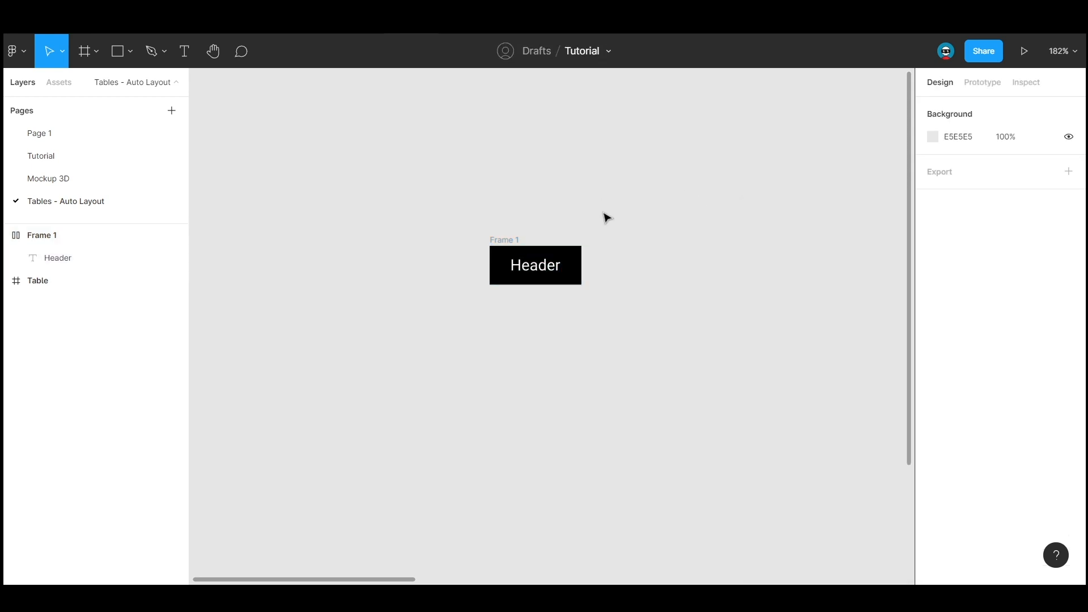
Turn the Header frame into a component and add a second variant to it
left_click(512, 240)
right_click(501, 267)
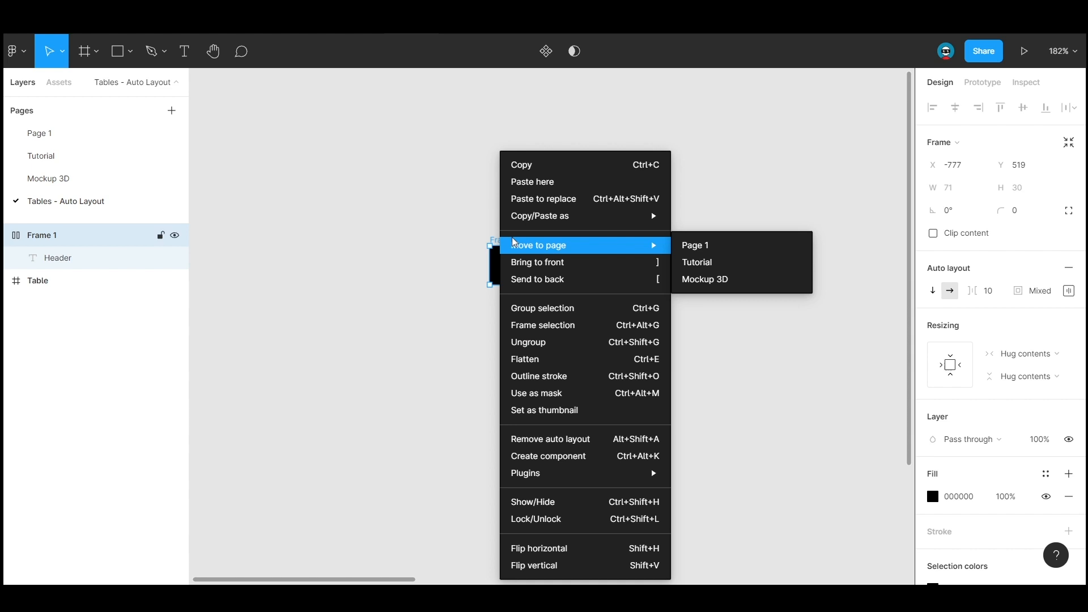
left_click(577, 458)
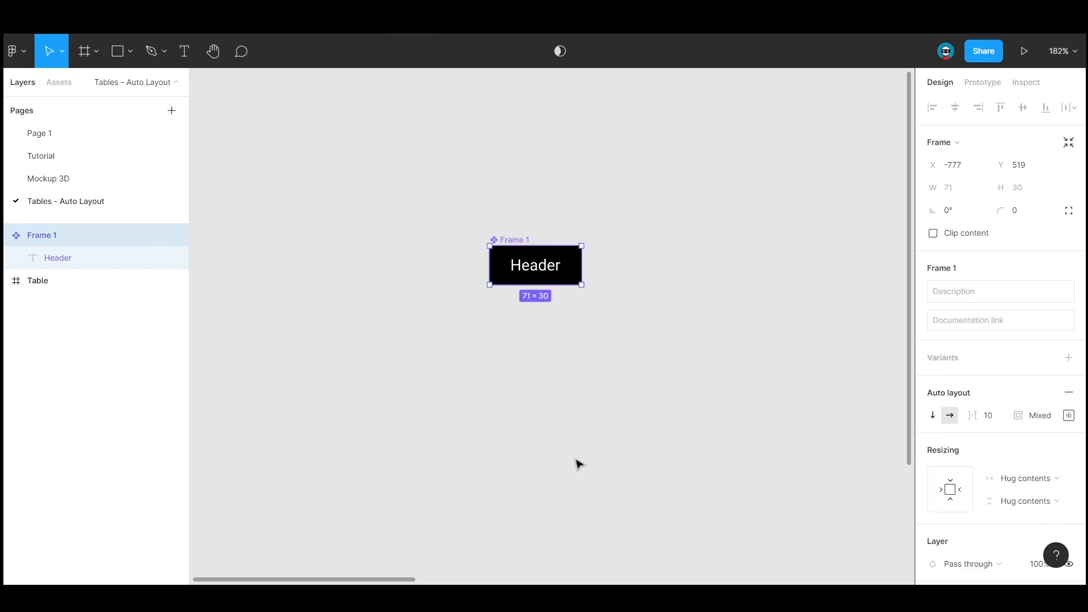
left_click(1069, 358)
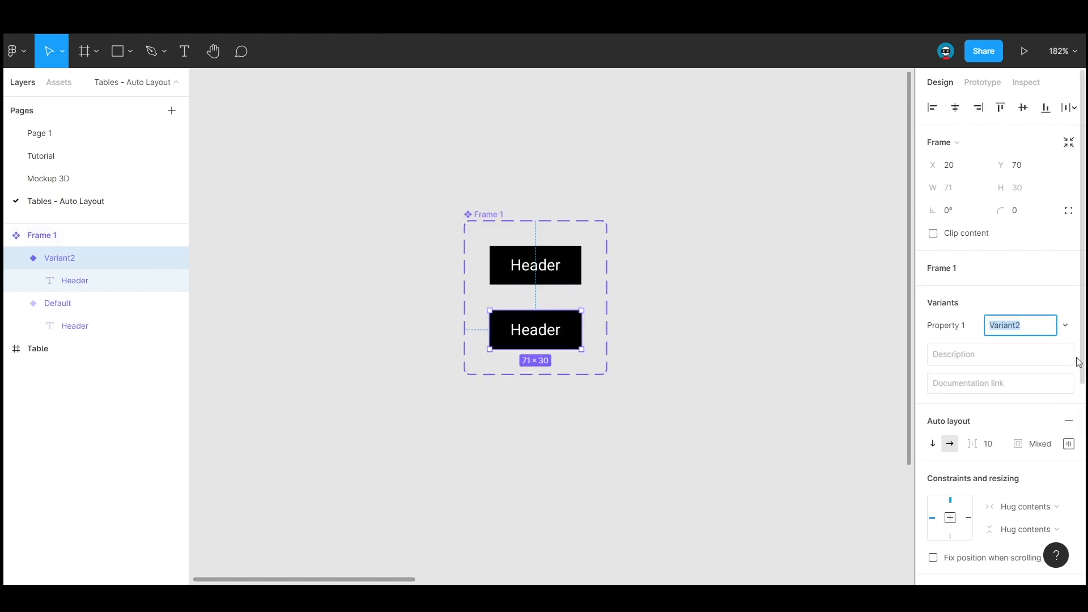
Change the text in the second variant to "Body"
double_click(543, 333)
double_click(543, 333)
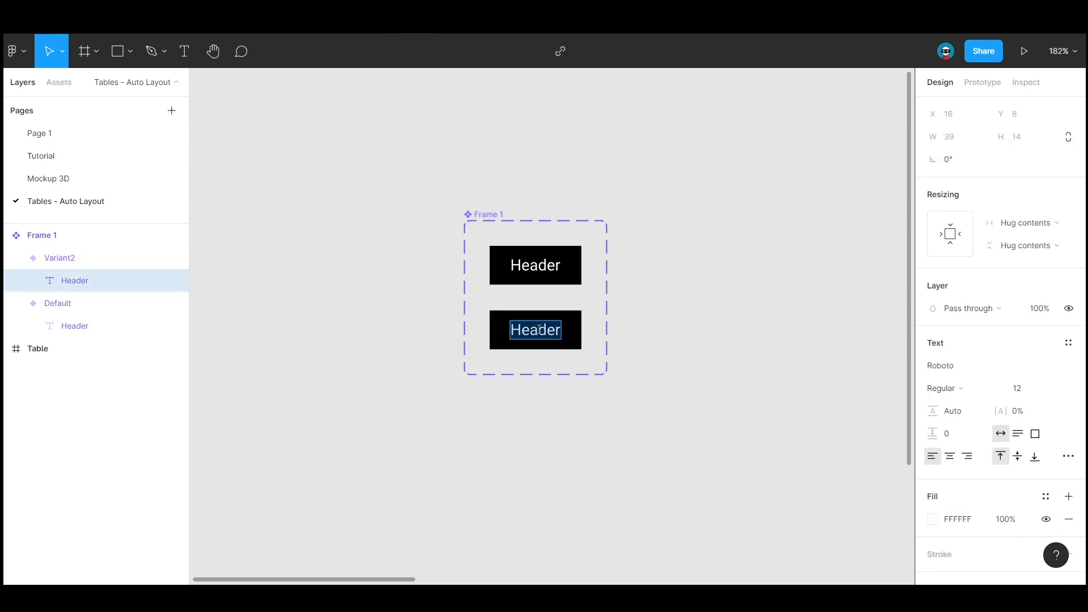
type("Body")
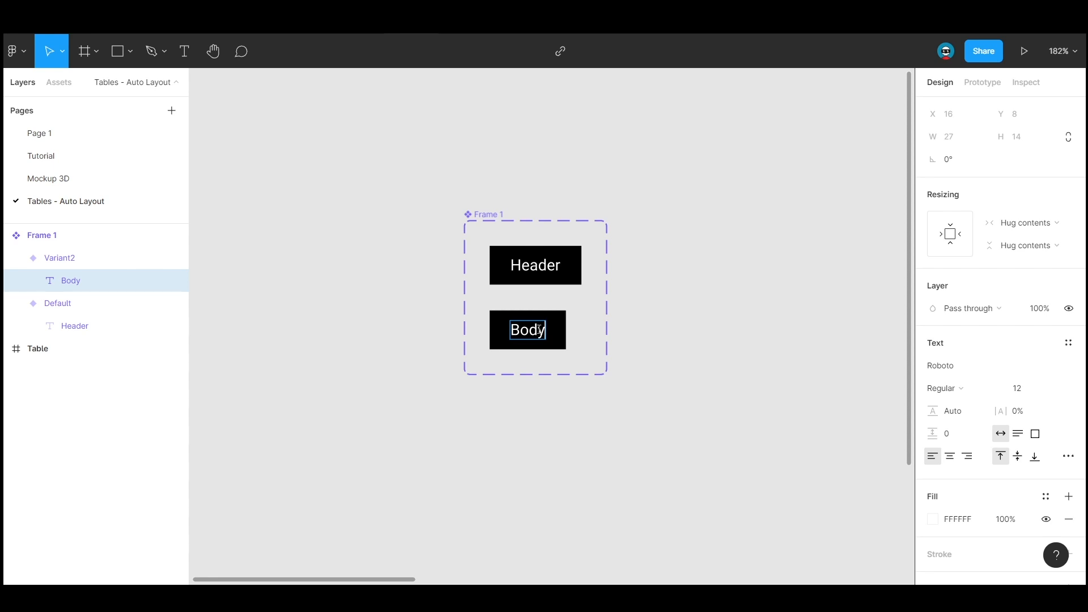
key("Escape")
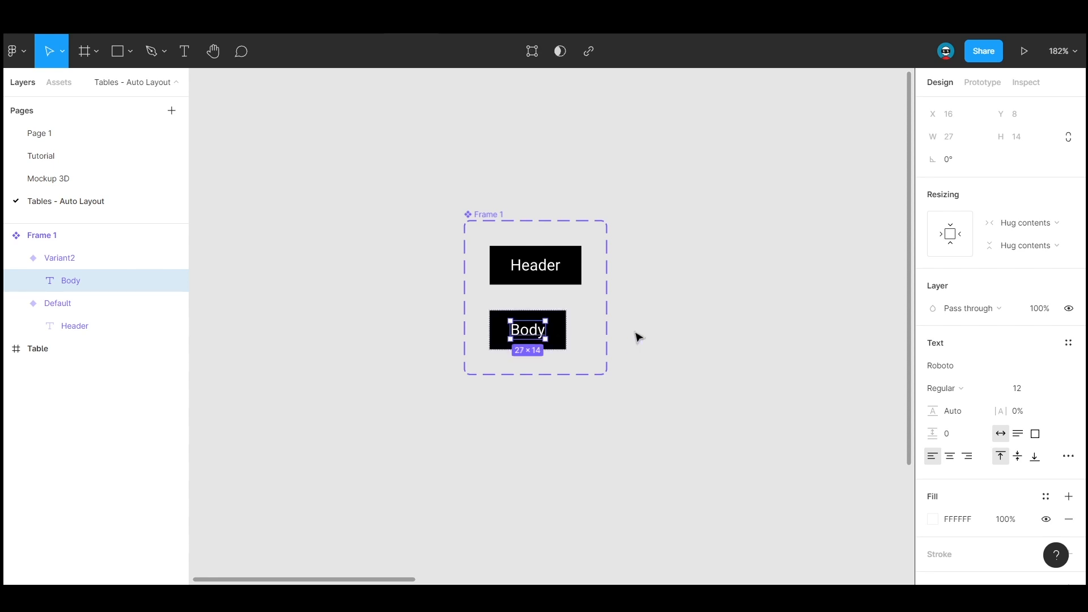
left_click(639, 337)
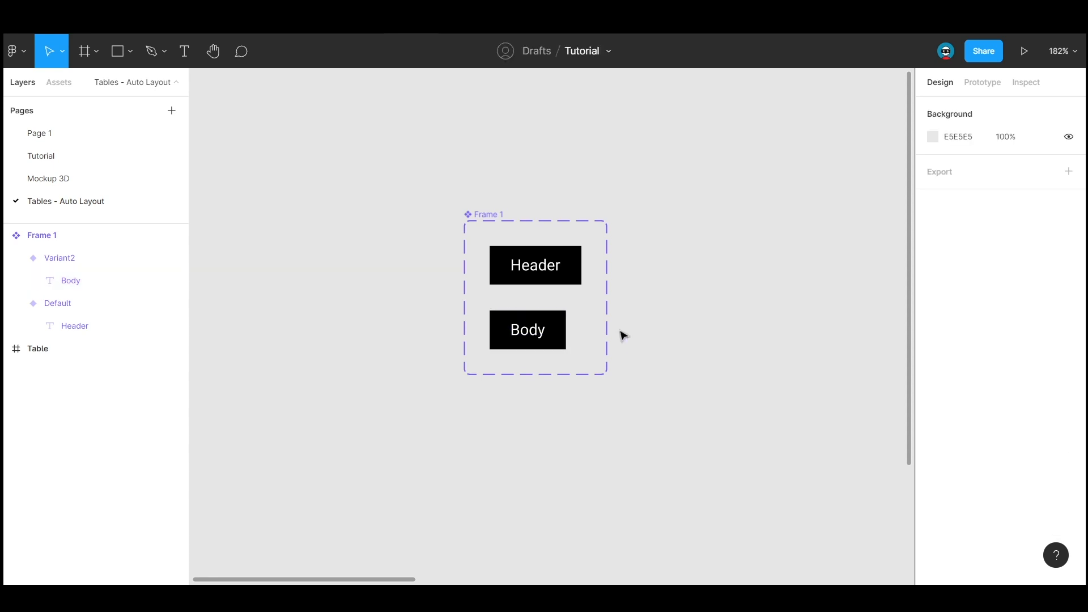
Hide the black background fill of the Body variant
double_click(542, 332)
left_click(555, 329)
scroll(985, 455, "down", 3)
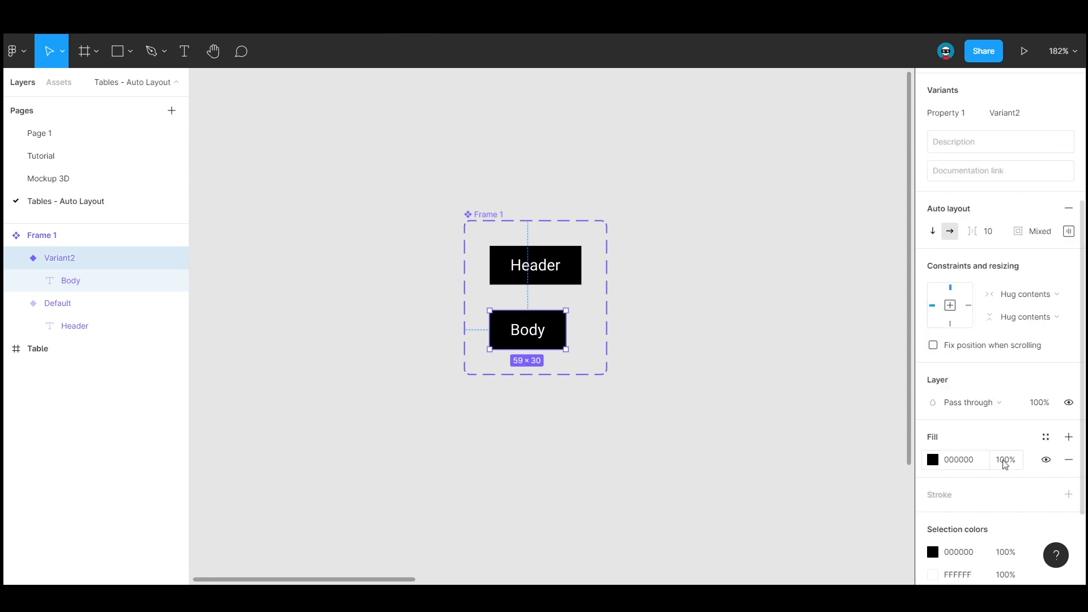
left_click(1045, 460)
Change the Body text's fill colour to black
left_click(516, 334)
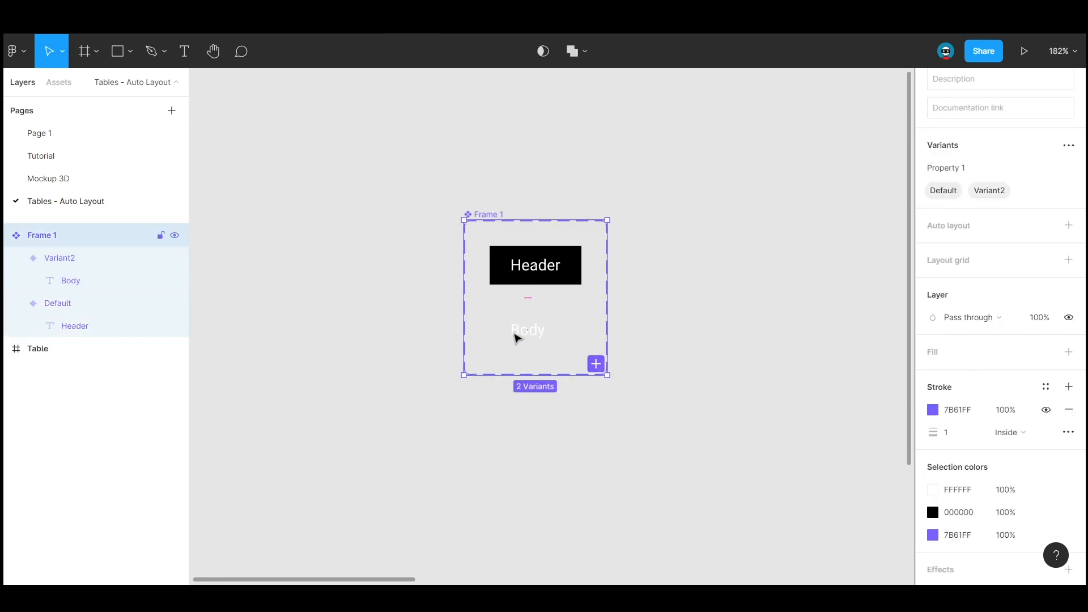
double_click(516, 333)
scroll(941, 426, "down", 2)
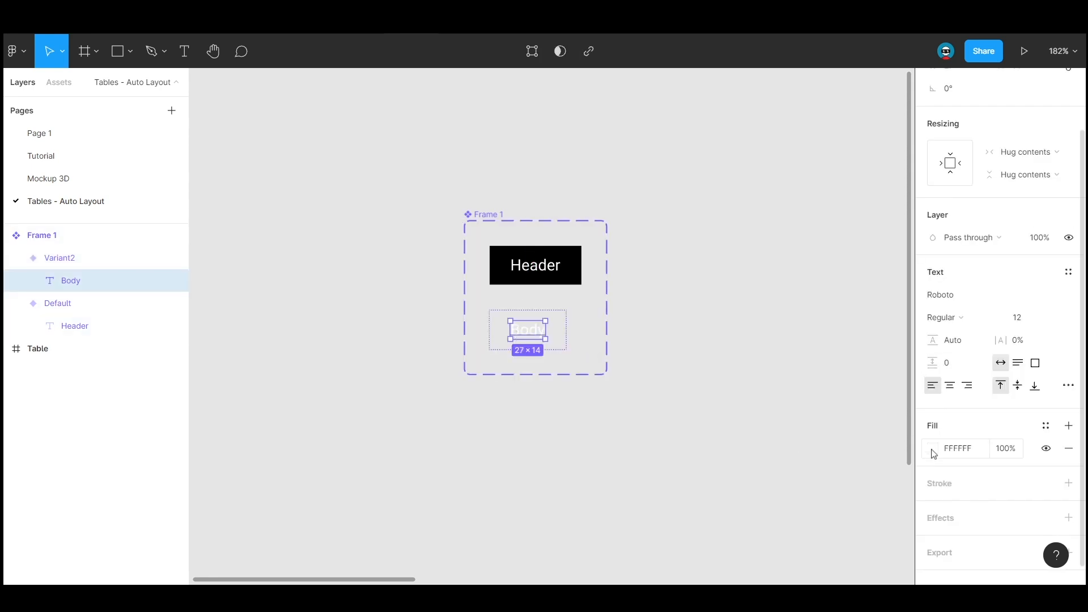
left_click(932, 449)
left_click_drag(793, 375, 660, 455)
left_click(661, 397)
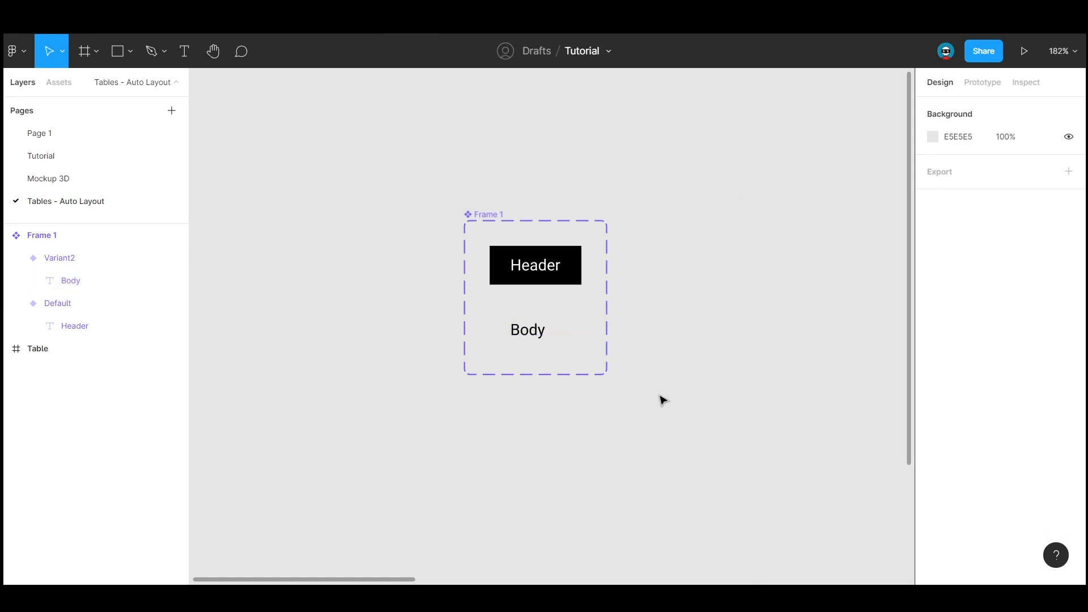
Widen the Body variant to 71 so it matches the Header variant's width
left_click(548, 338)
left_click_drag(566, 335, 583, 335)
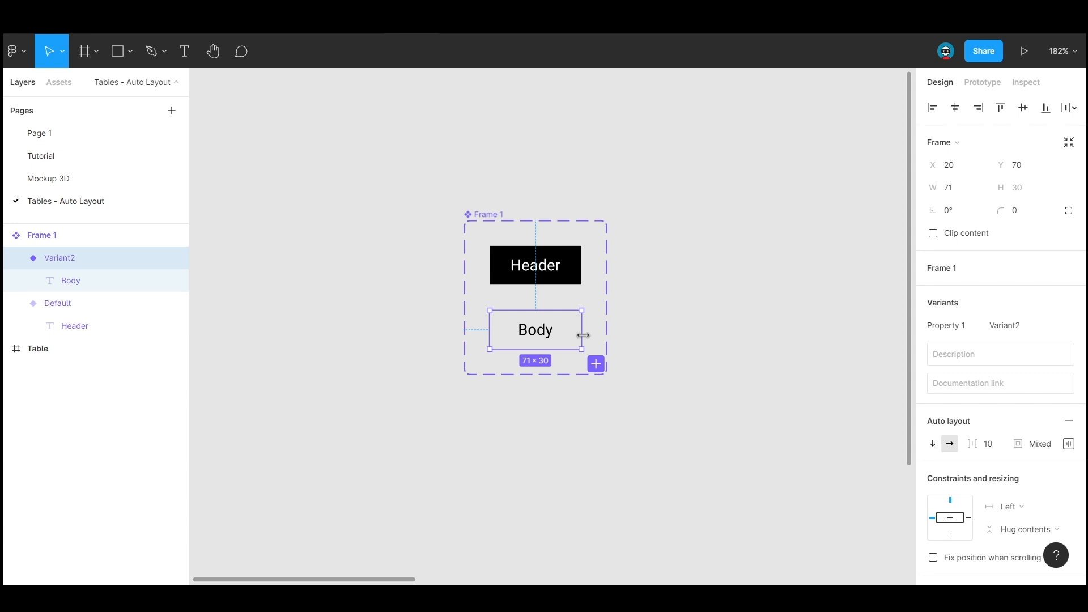
left_click(642, 347)
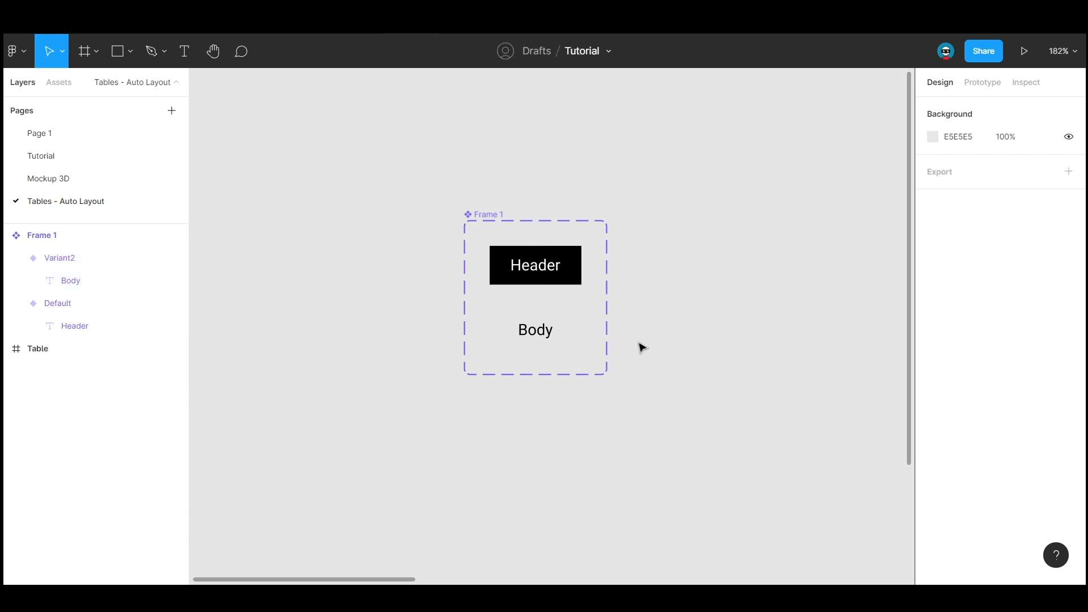
Rename the component set's variant property "Property 1" as "Style"
left_click(493, 216)
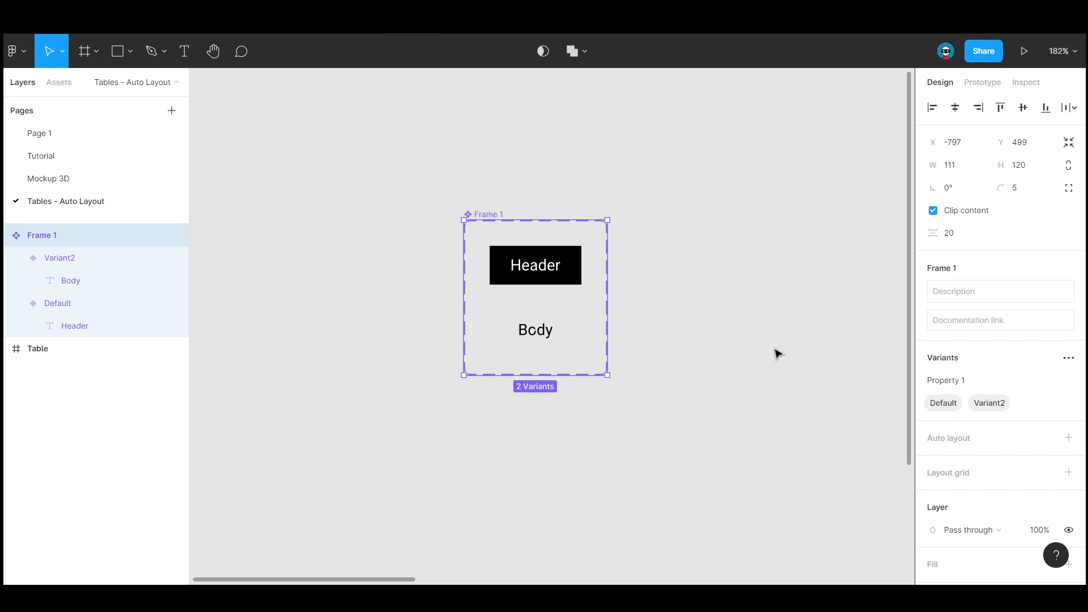
left_click(963, 388)
key("ctrl+a")
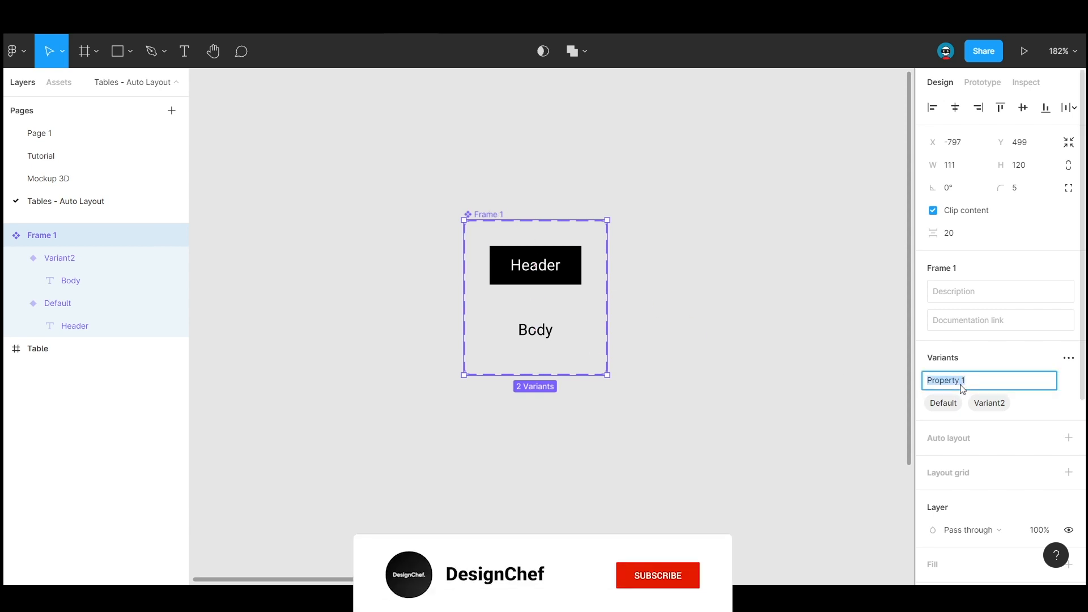
type("Style")
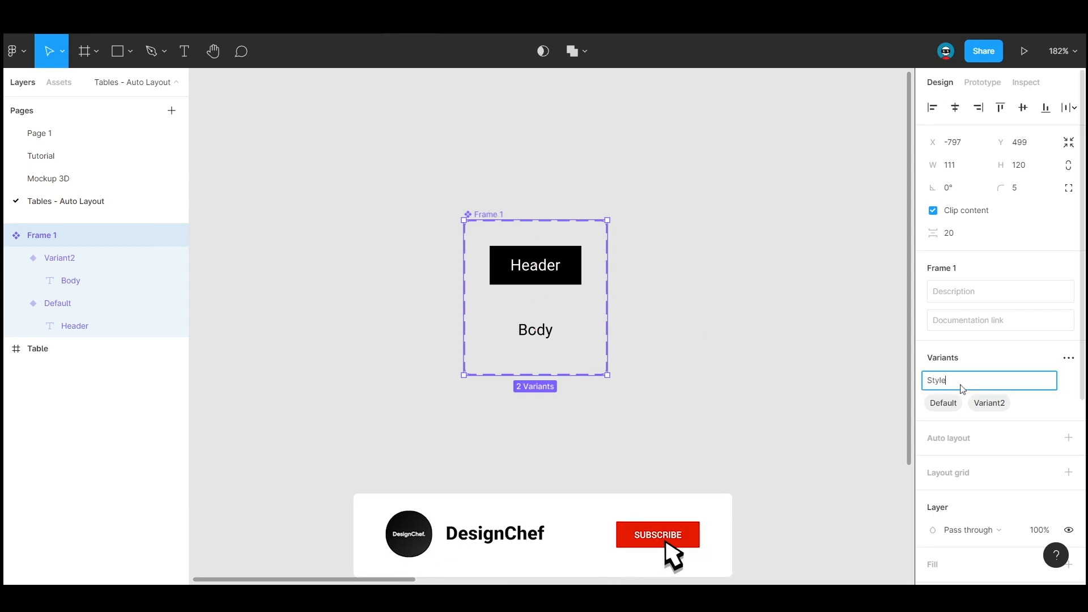
key("Return")
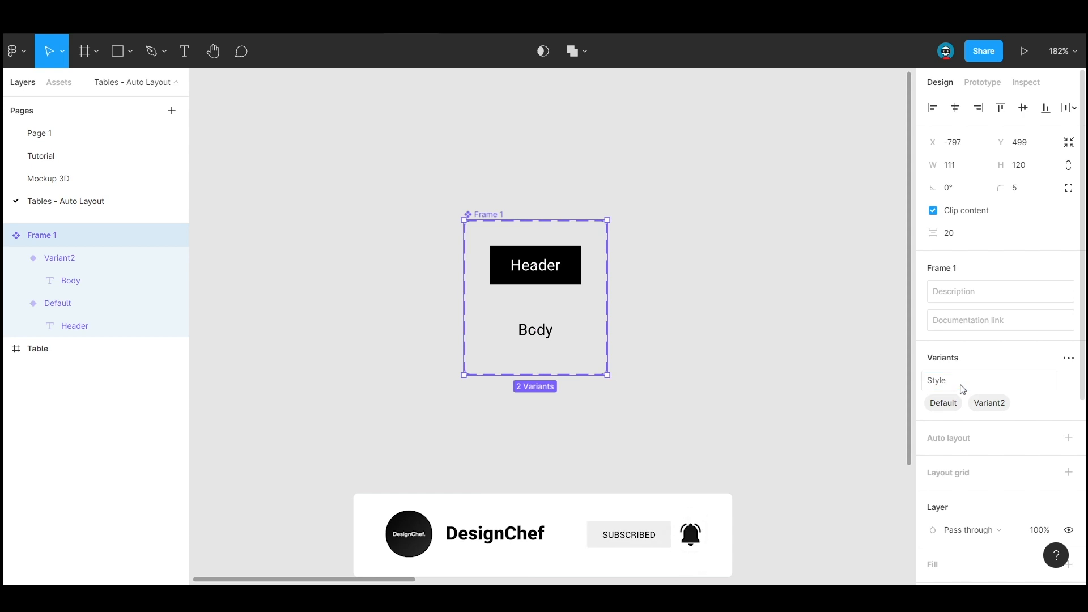
Set the Style value of the black Header variant to "Header"
left_click(567, 272)
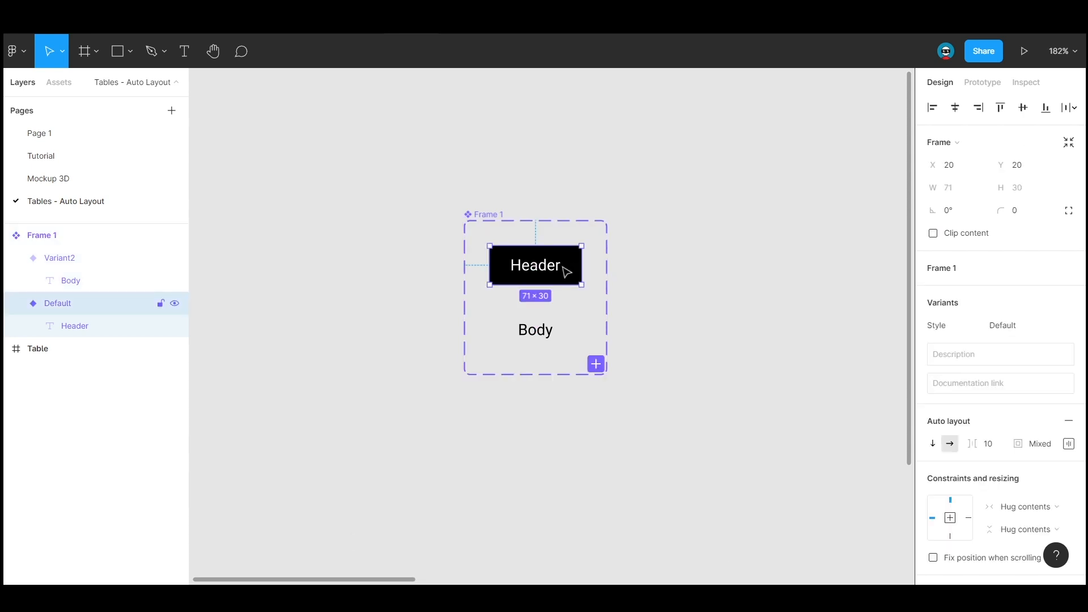
left_click(1035, 333)
type("Header")
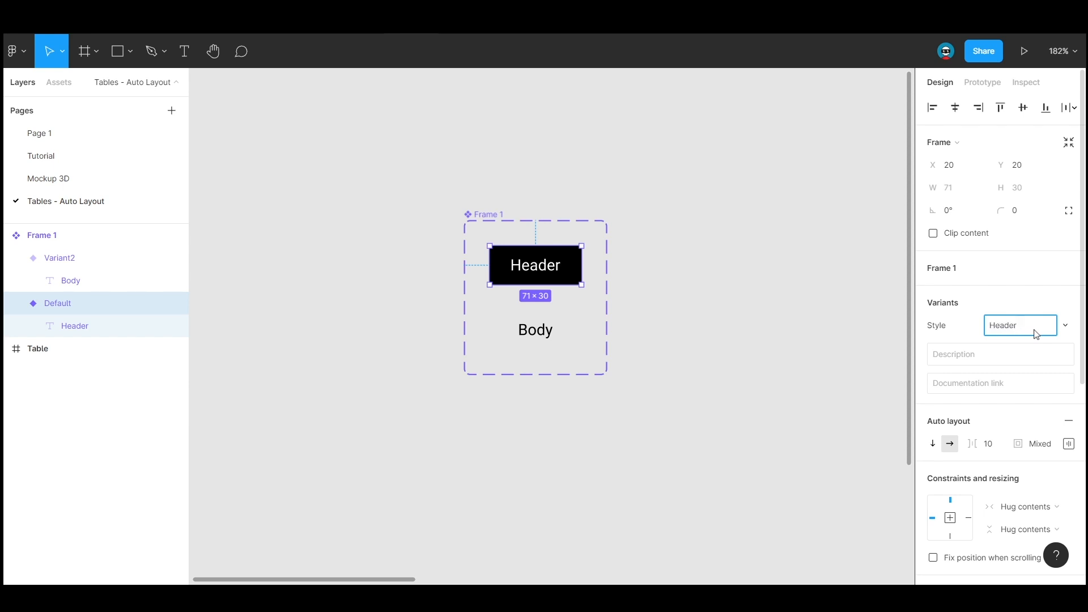
left_click(816, 347)
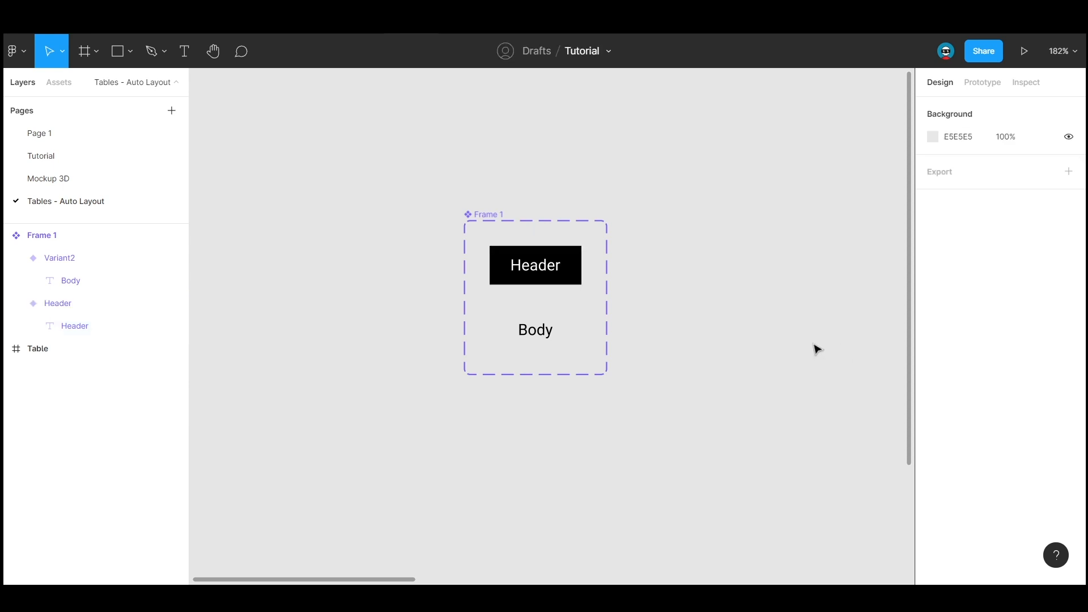
Set the Style value of the Body variant to "Body"
left_click(530, 330)
left_click(1019, 328)
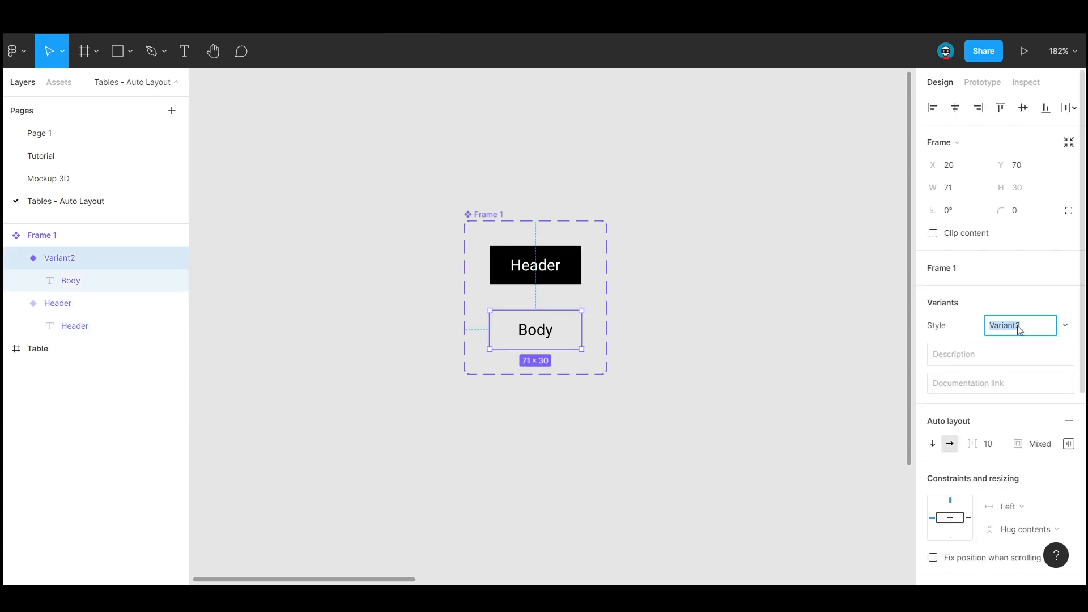
type("Body")
key("Return")
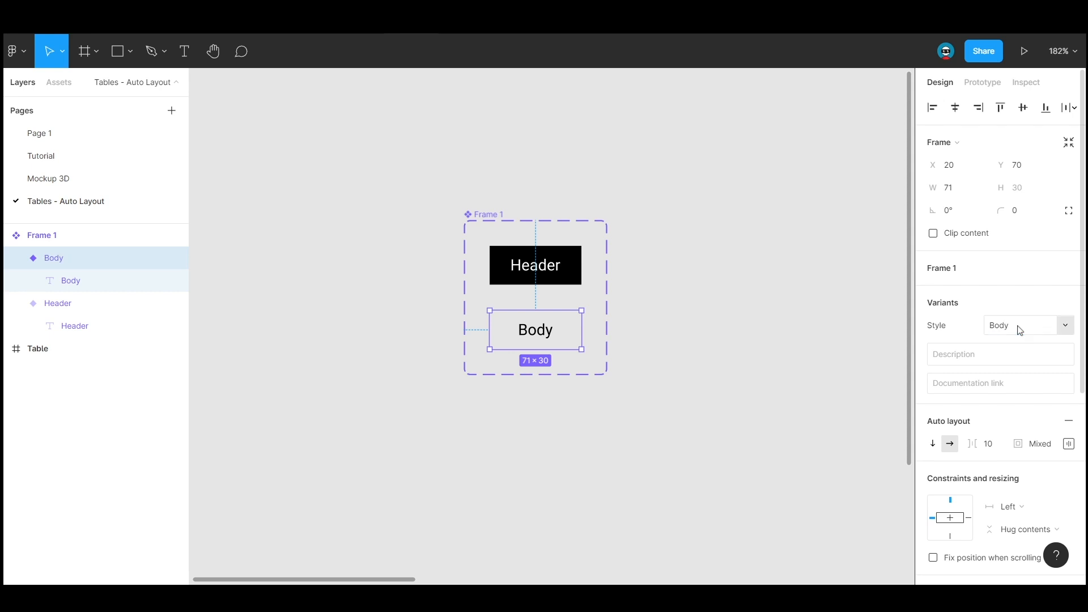
Place an instance of the Header variant inside the Table frame, near its upper-left corner
left_click(744, 290)
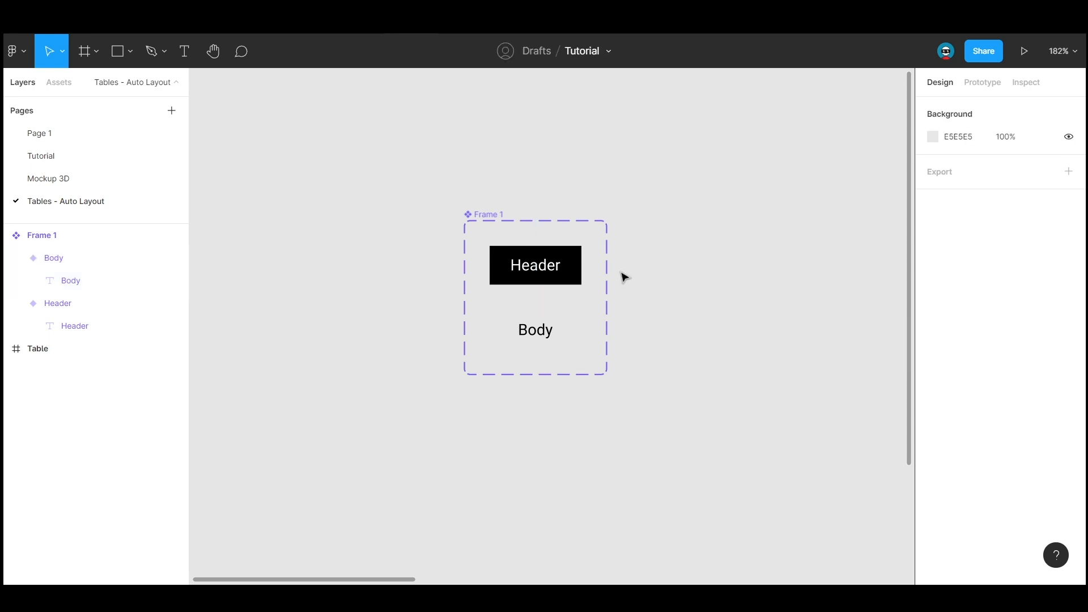
left_click(572, 267)
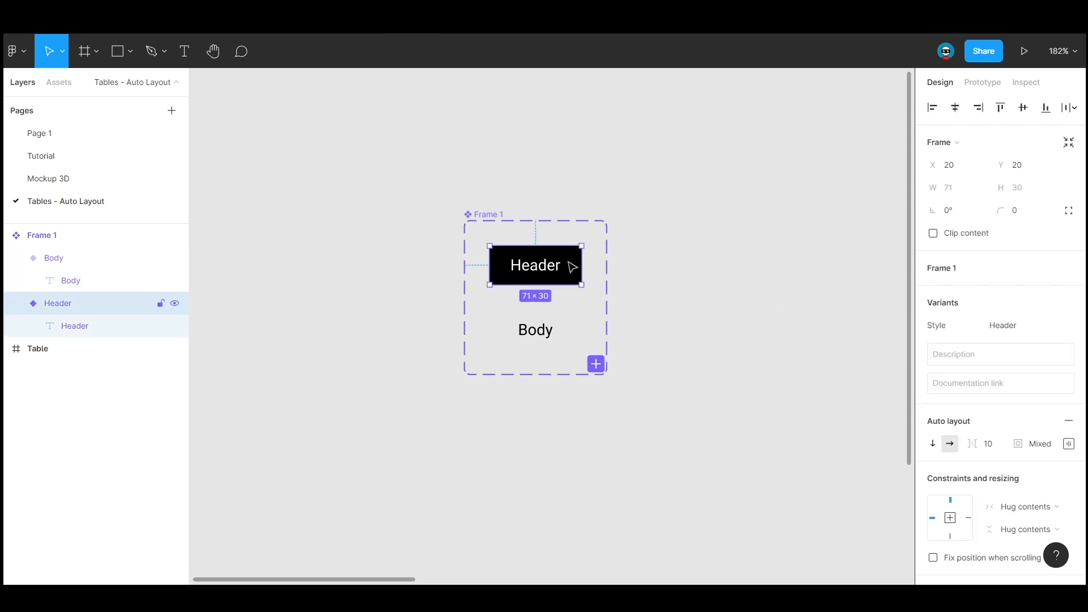
left_click_drag(536, 265, 731, 267, "alt")
scroll(730, 267, "down", 3)
scroll(728, 268, "right", 5)
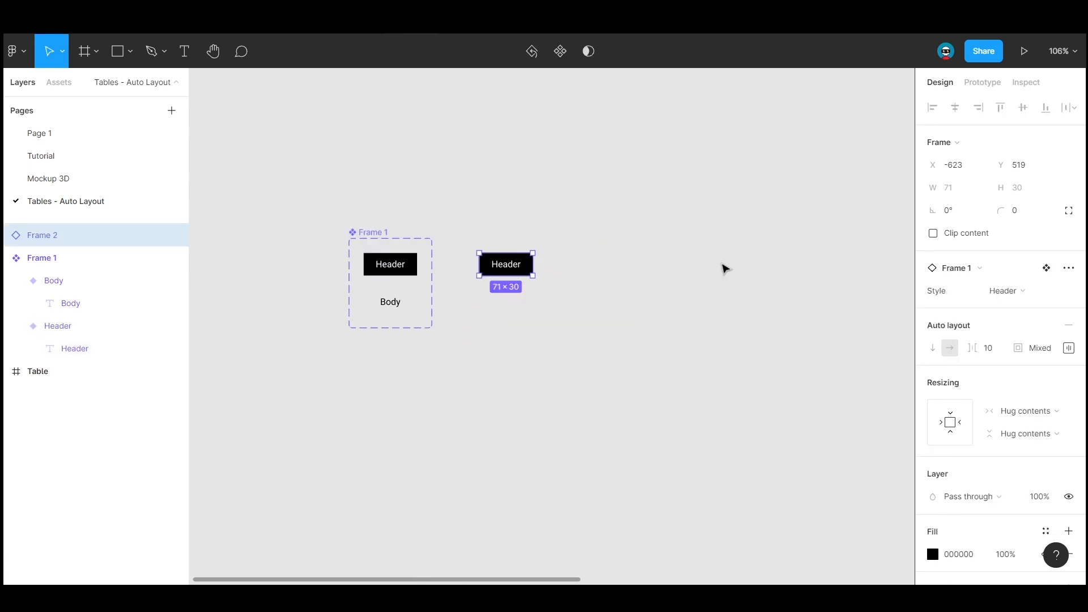
left_click_drag(502, 262, 757, 255)
scroll(707, 262, "right", 4)
scroll(626, 255, "right", 1)
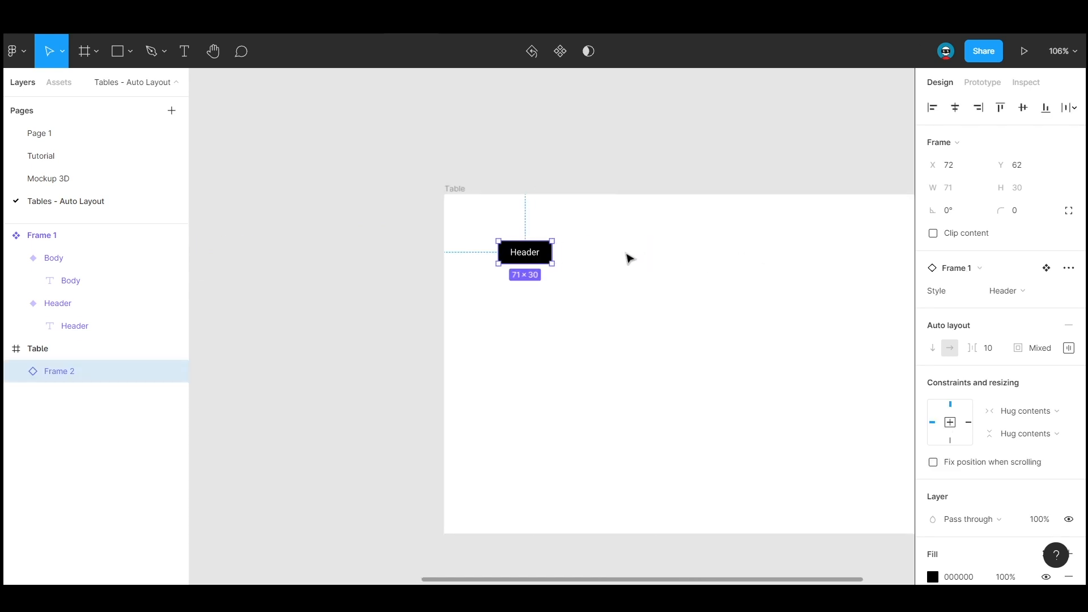
scroll(626, 255, "up", 3)
left_click(582, 272)
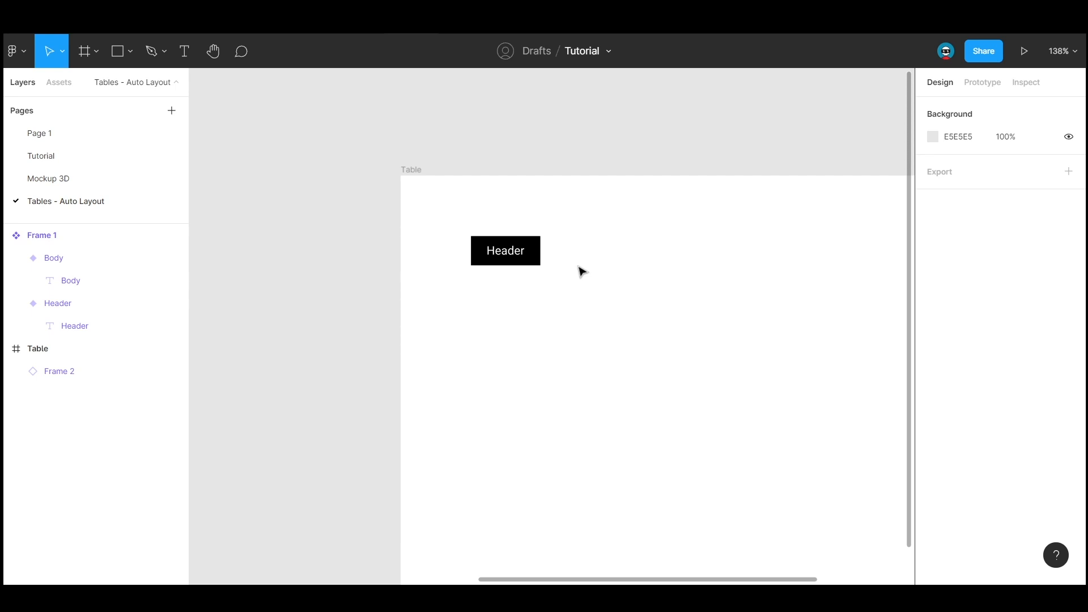
Duplicate the Header instance directly beneath the original and set the copy's Style to Body
left_click(507, 251)
key("ctrl+c")
key("ctrl+v")
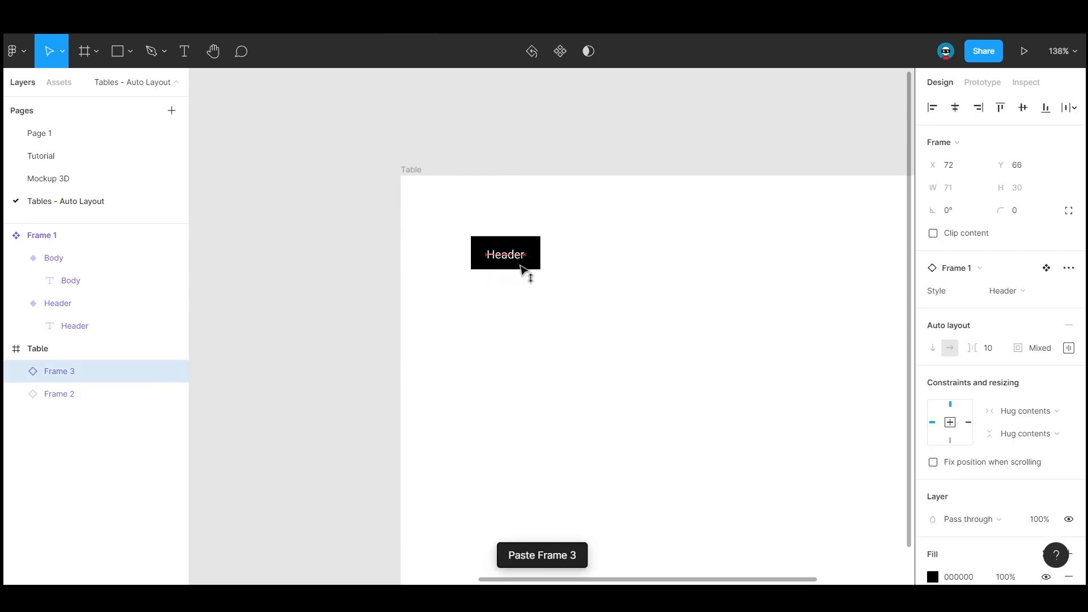
left_click_drag(522, 271, 524, 287)
scroll(526, 285, "up", 3)
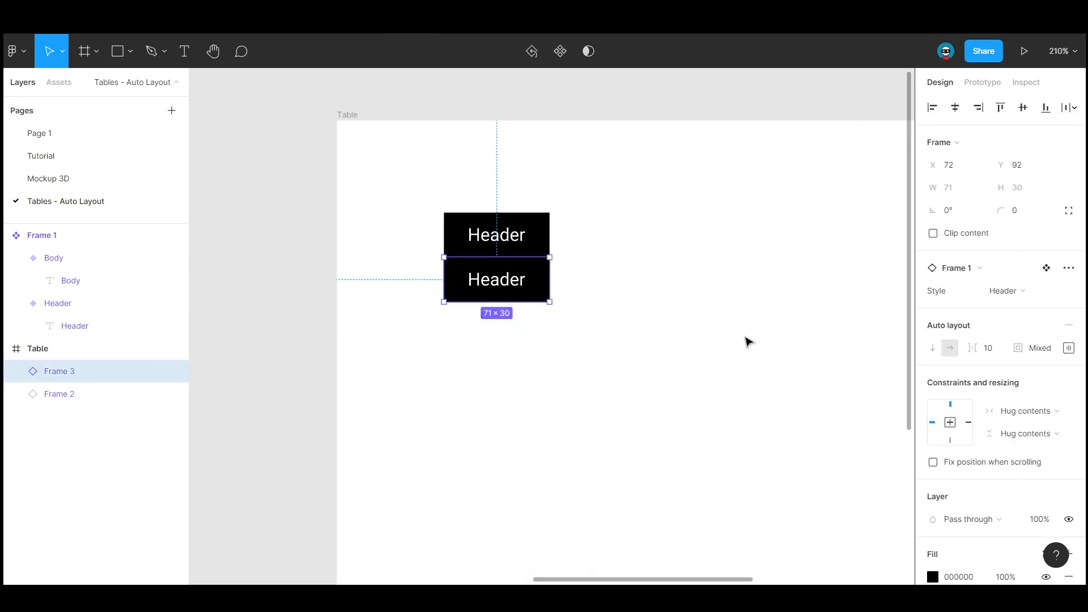
left_click(1006, 290)
left_click(1008, 307)
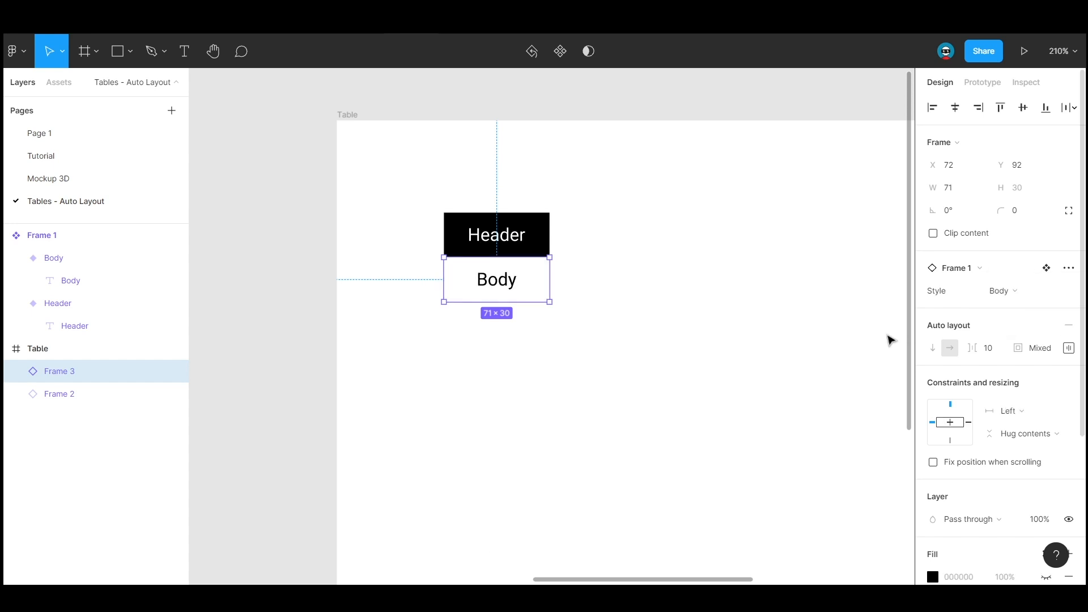
left_click(671, 323)
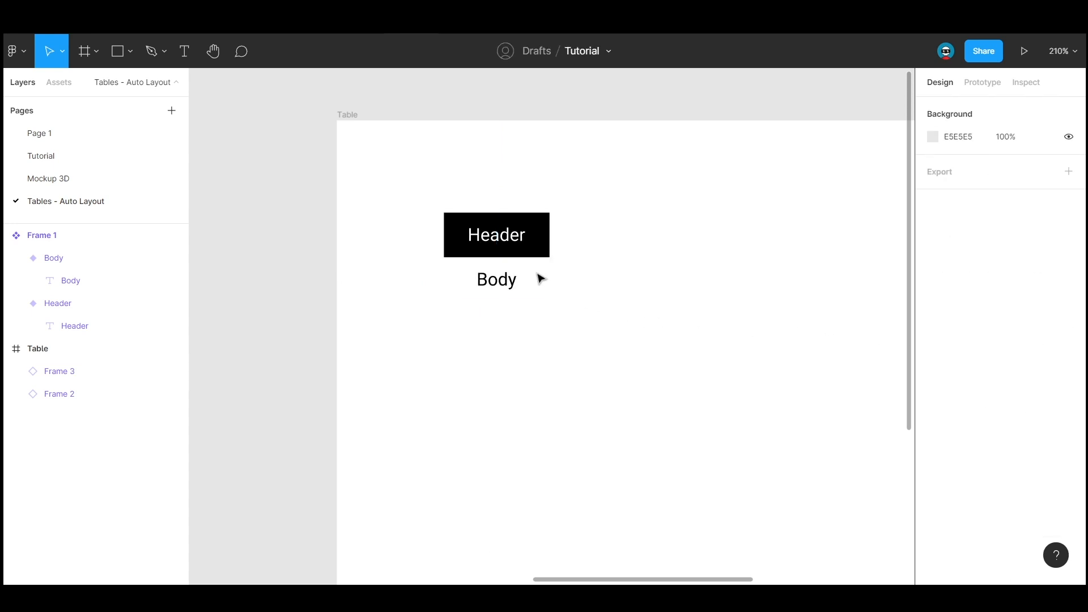
Wrap the Header and Body cells in a vertical auto layout frame and name it "Column"
left_click_drag(415, 189, 589, 352)
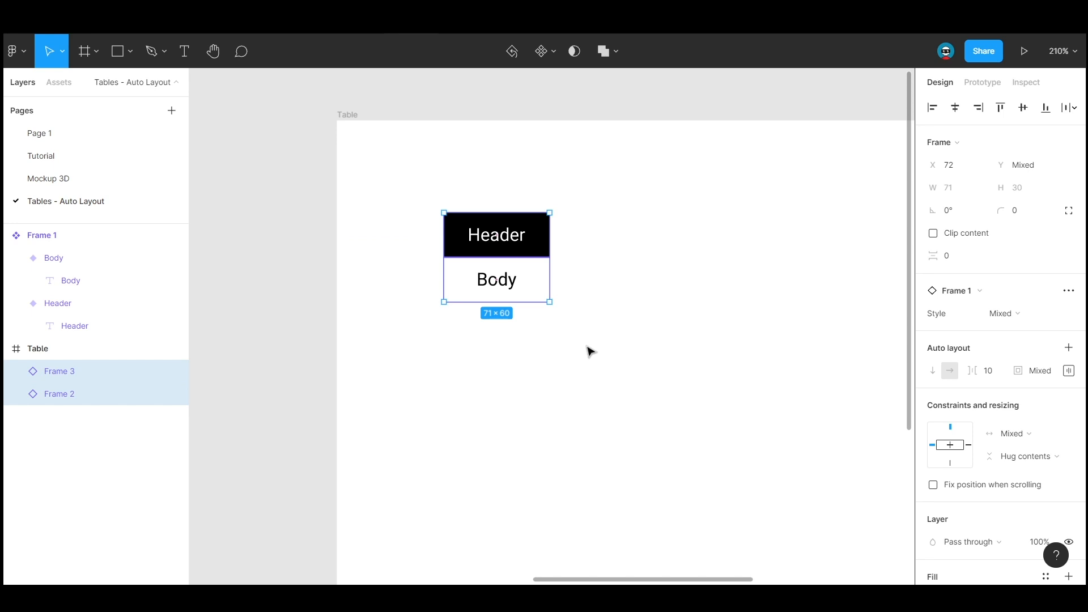
key("shift+a")
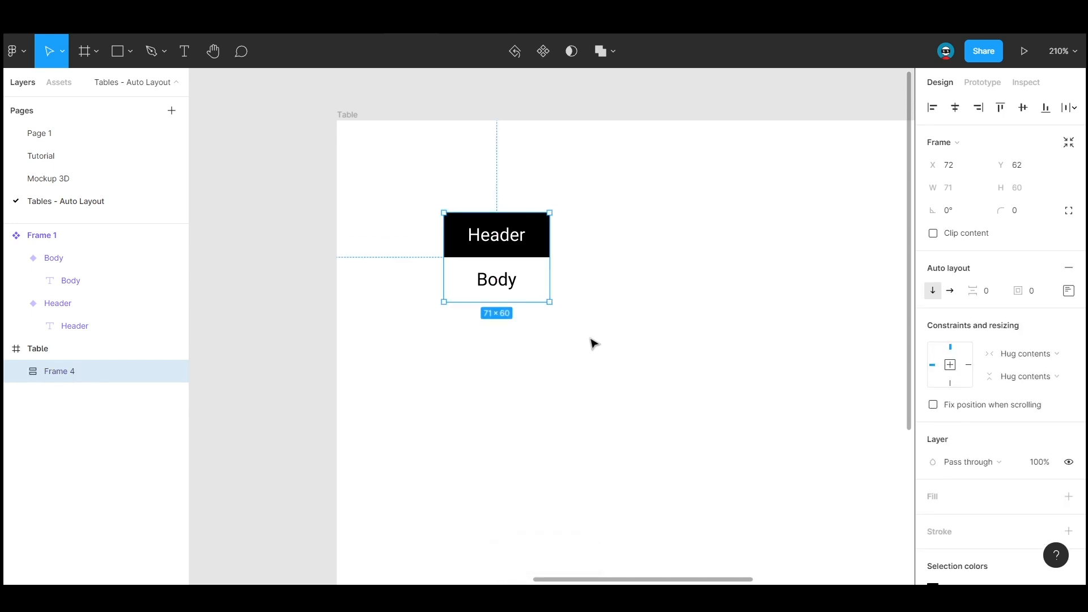
double_click(67, 377)
type("Column")
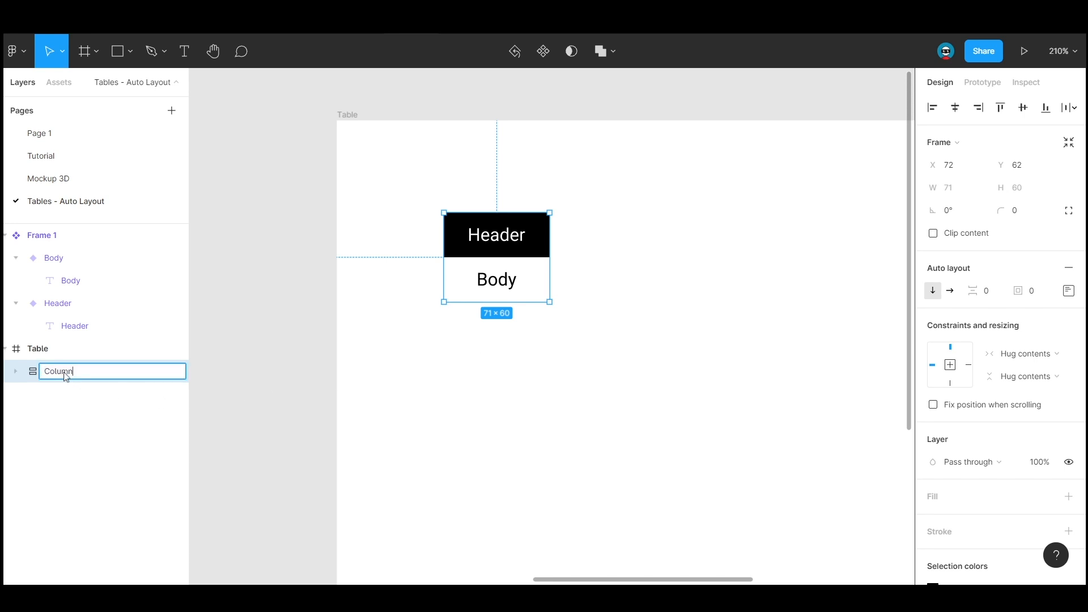
key("Return")
left_click(582, 354)
Set the horizontal resizing of both the Header and Body cells in the column to Fill container
left_click(514, 234)
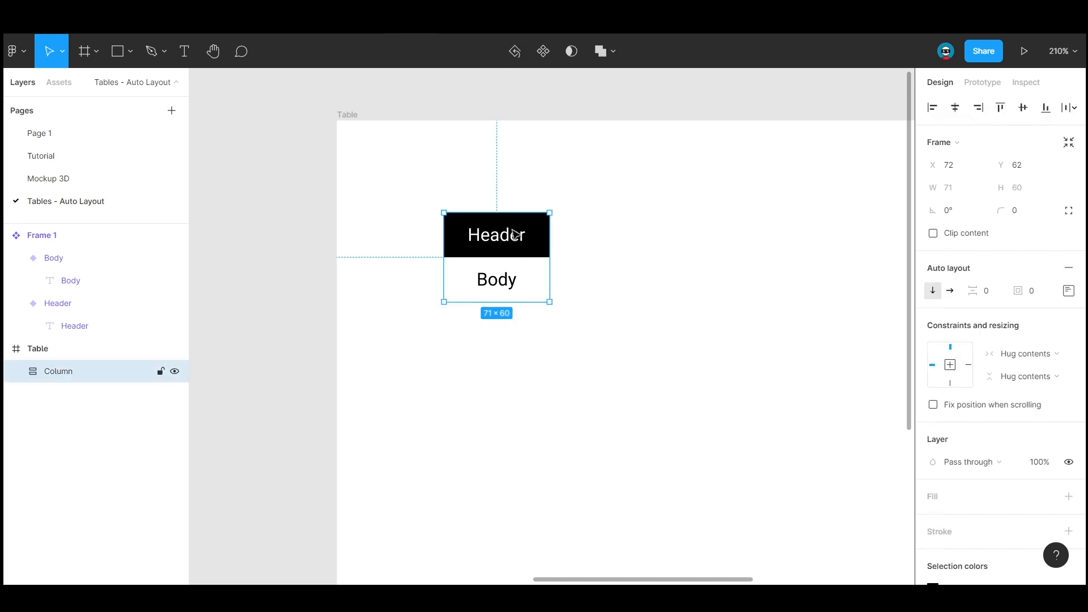
left_click(515, 234)
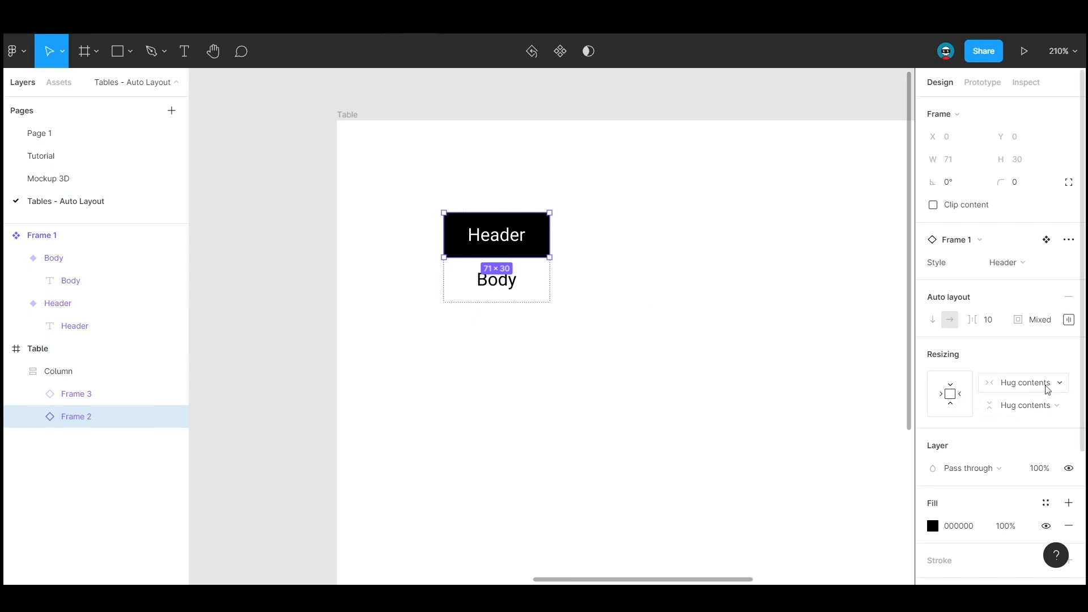
left_click(1042, 382)
left_click(1045, 398)
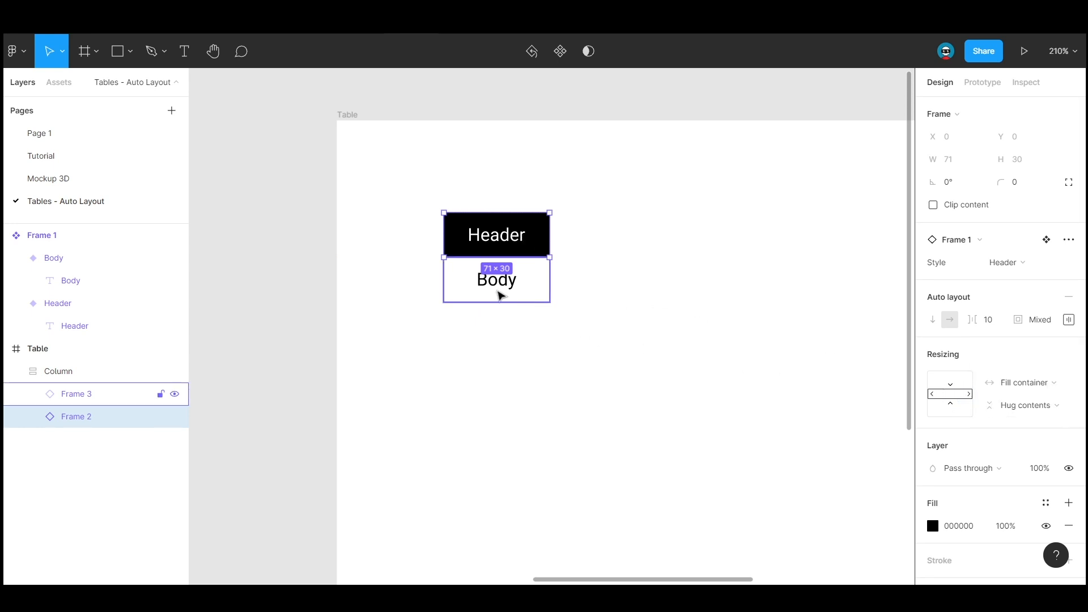
left_click(499, 294)
left_click(1019, 382)
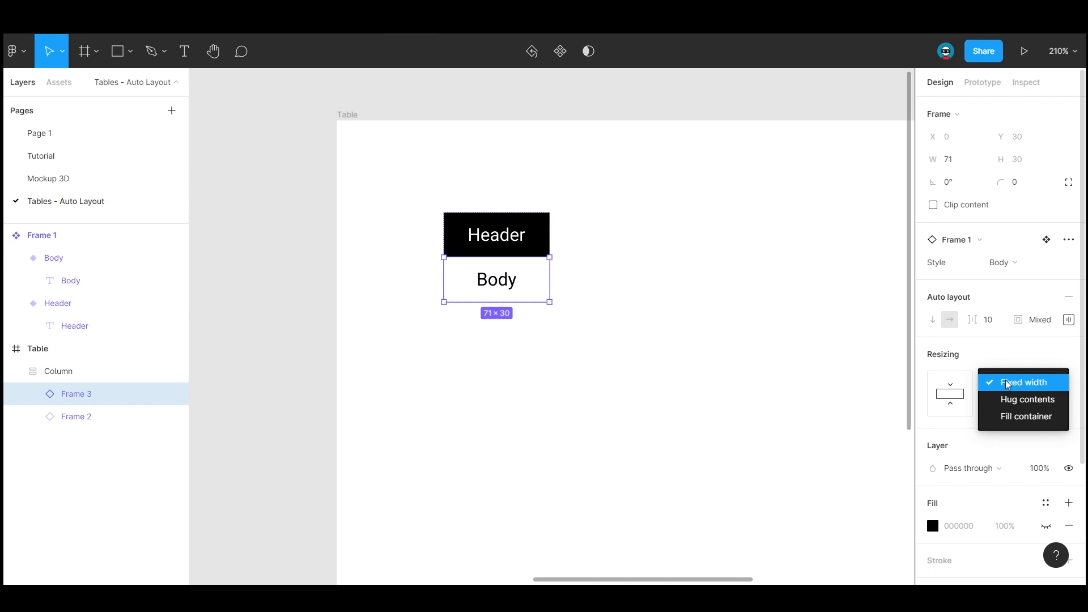
left_click(1014, 415)
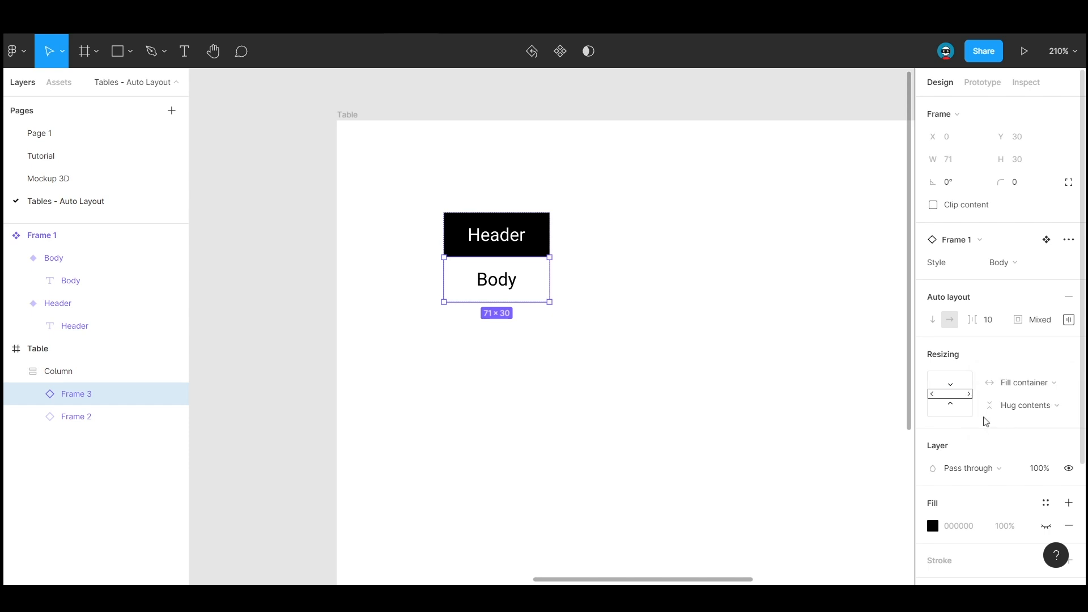
Add six more copies of the Body cell below the existing one in the column
key("ctrl+v")
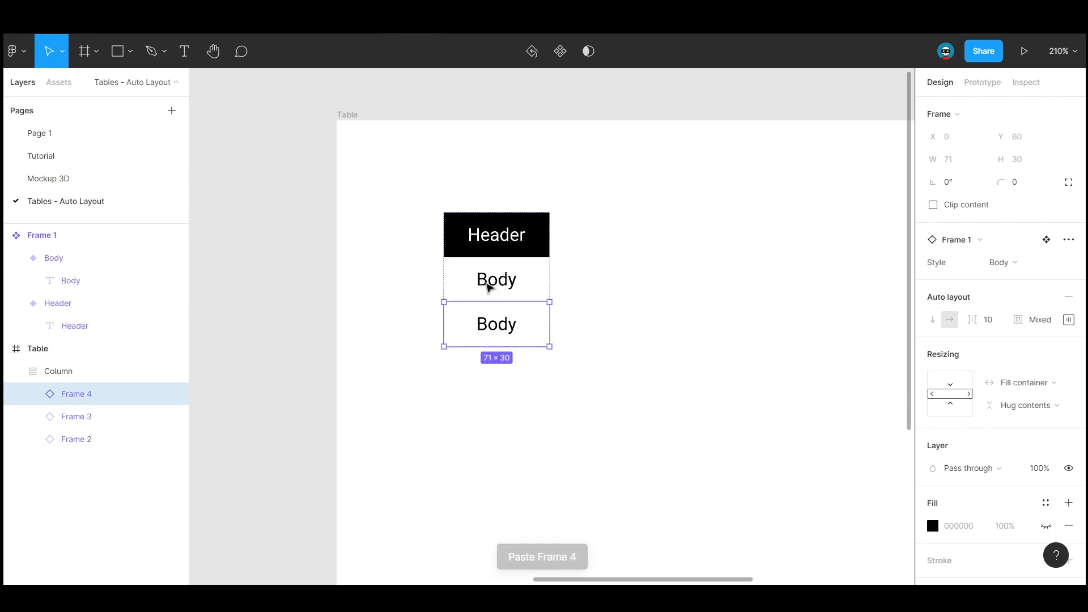
key("ctrl+v")
key("ctrl+v")
key("ctrl+v")
key("ctrl+v")
key("ctrl+v")
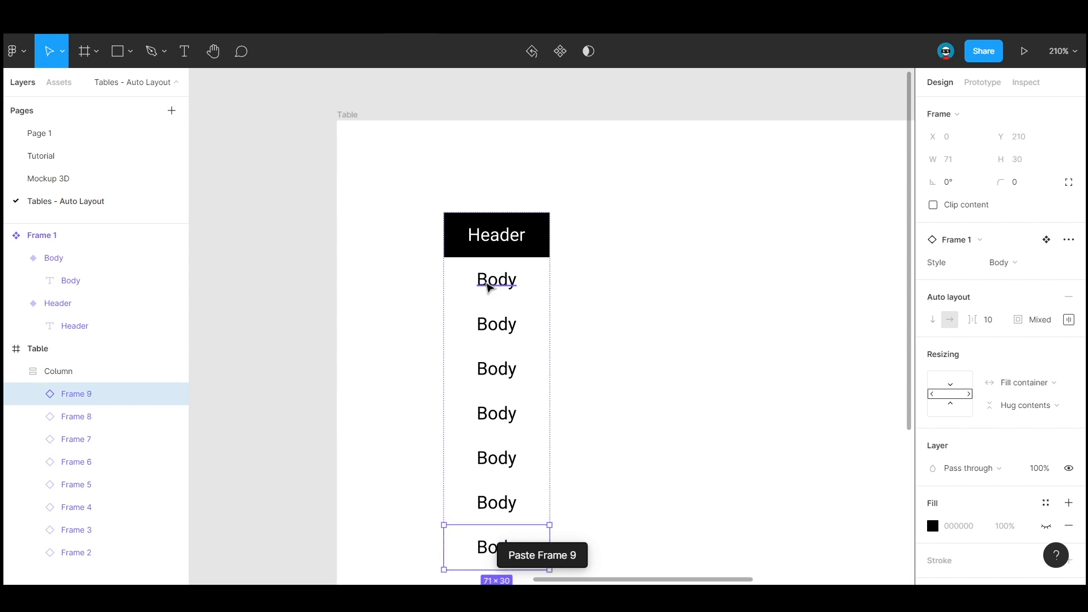
scroll(488, 286, "down", 3)
scroll(488, 286, "down", 3, "ctrl")
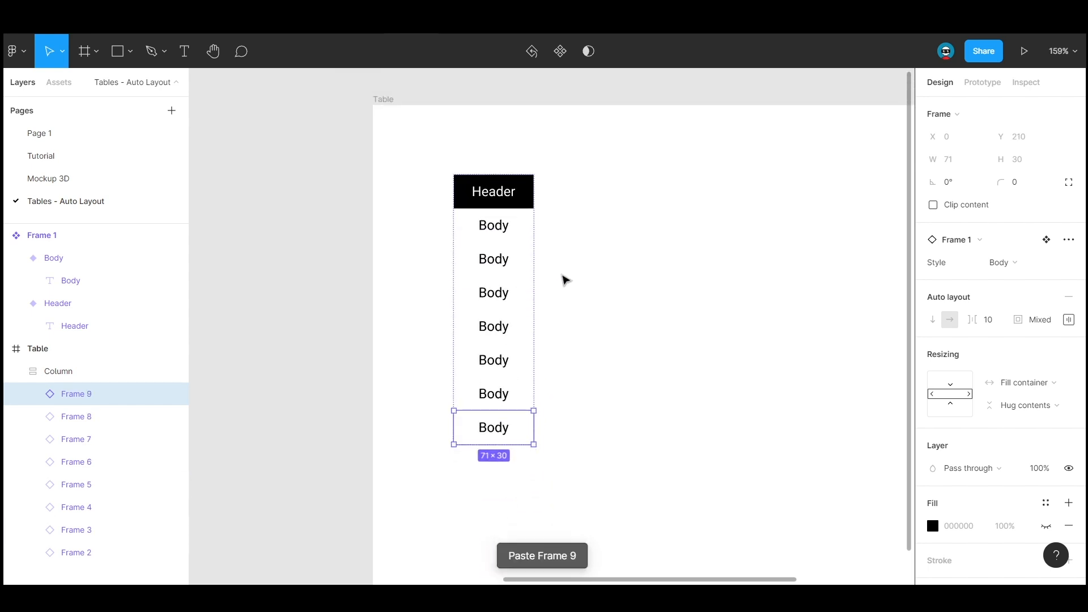
left_click(563, 280)
Wrap the Column frame in a horizontal auto layout frame and name it "Table"
left_click(485, 201)
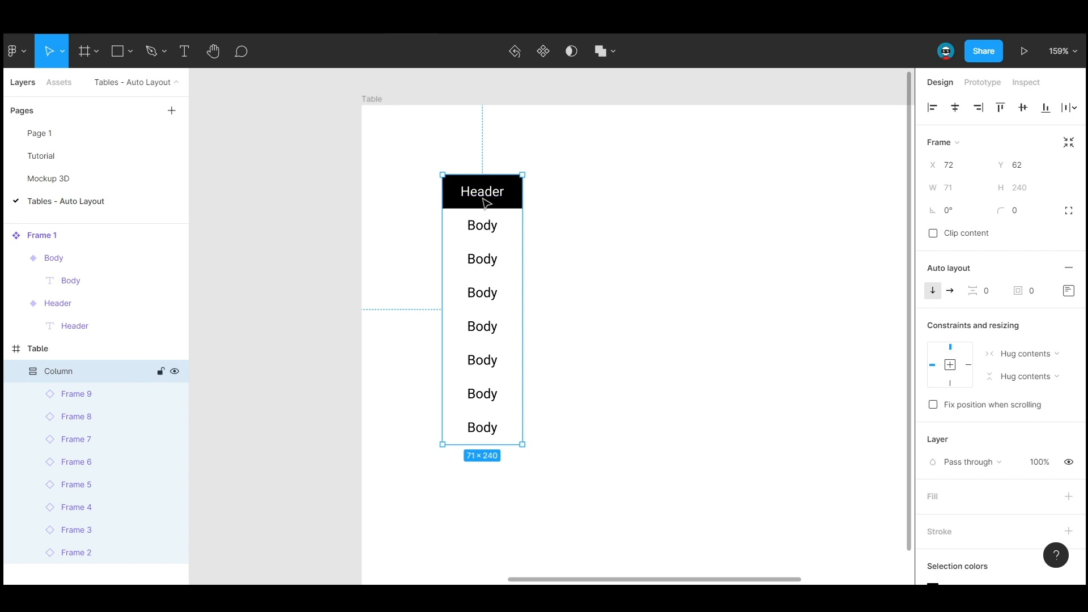
key("shift+a")
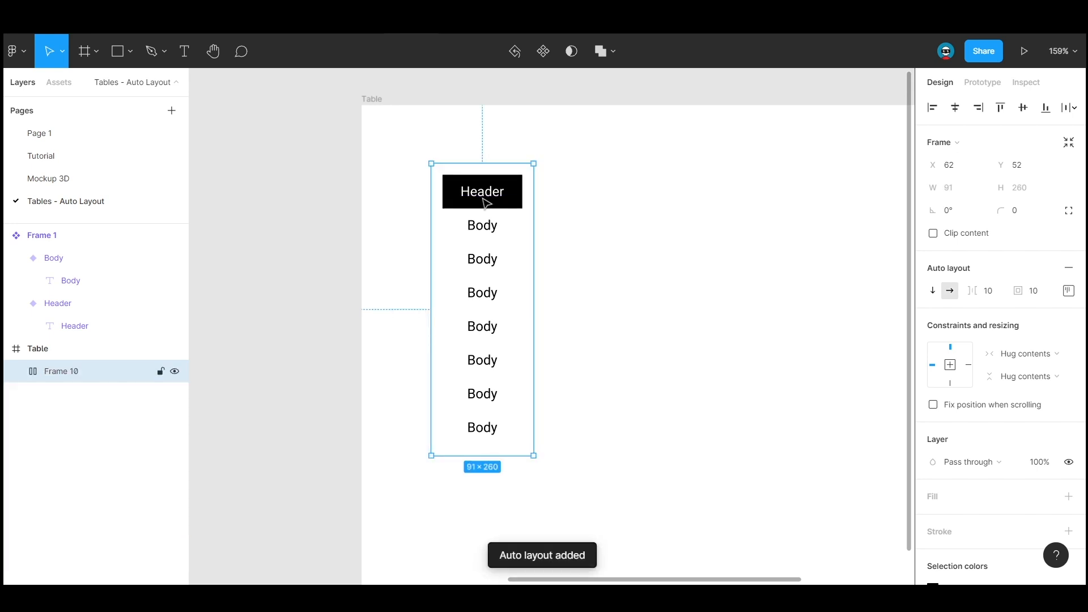
double_click(63, 373)
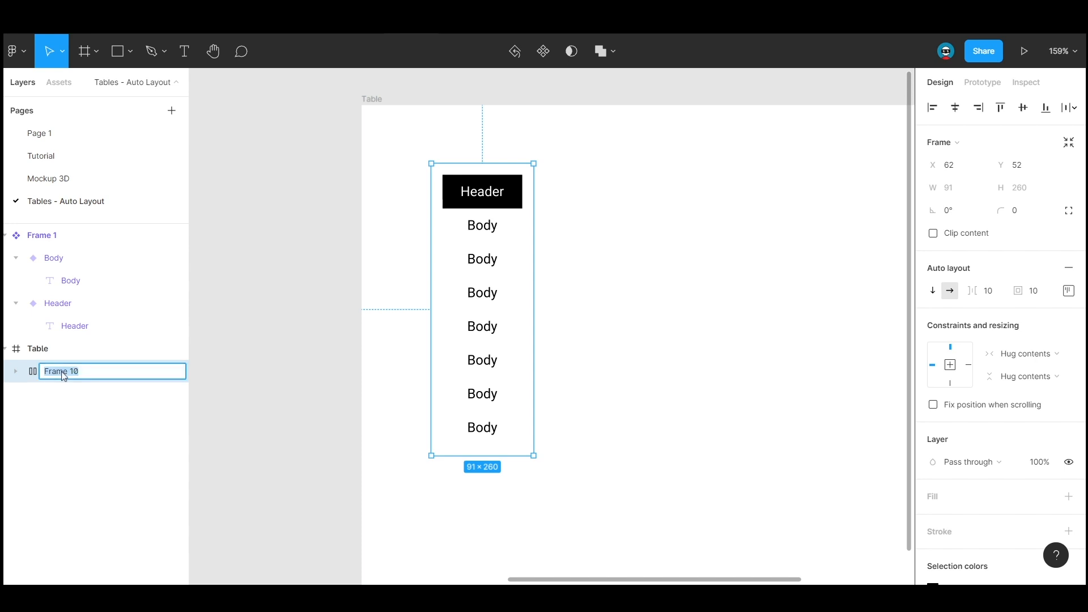
type("Table")
key("Return")
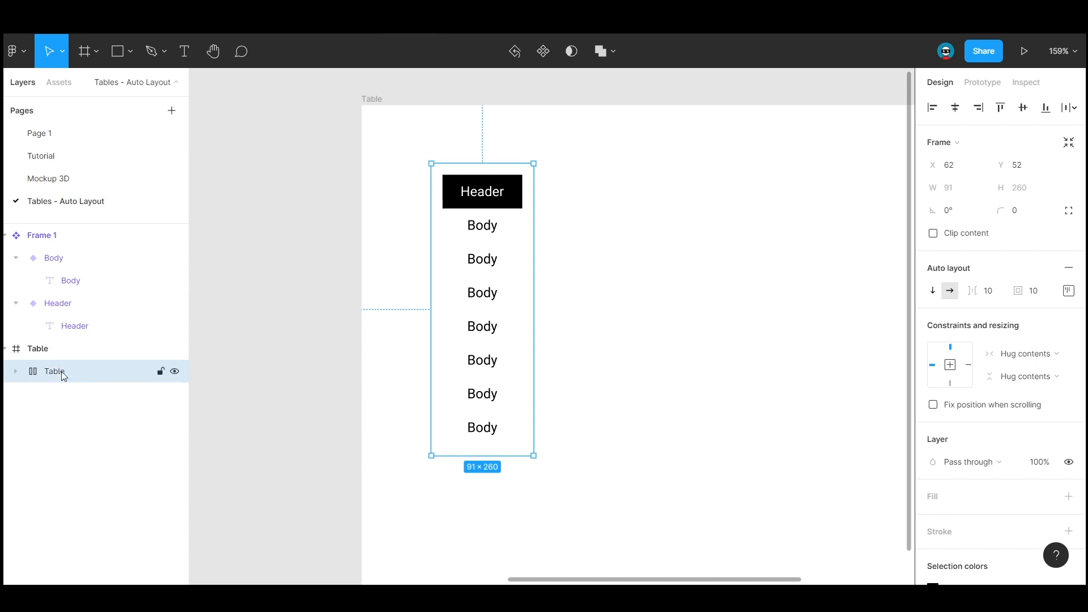
Add six more copies of the column side by side within the Table auto layout frame
double_click(481, 203)
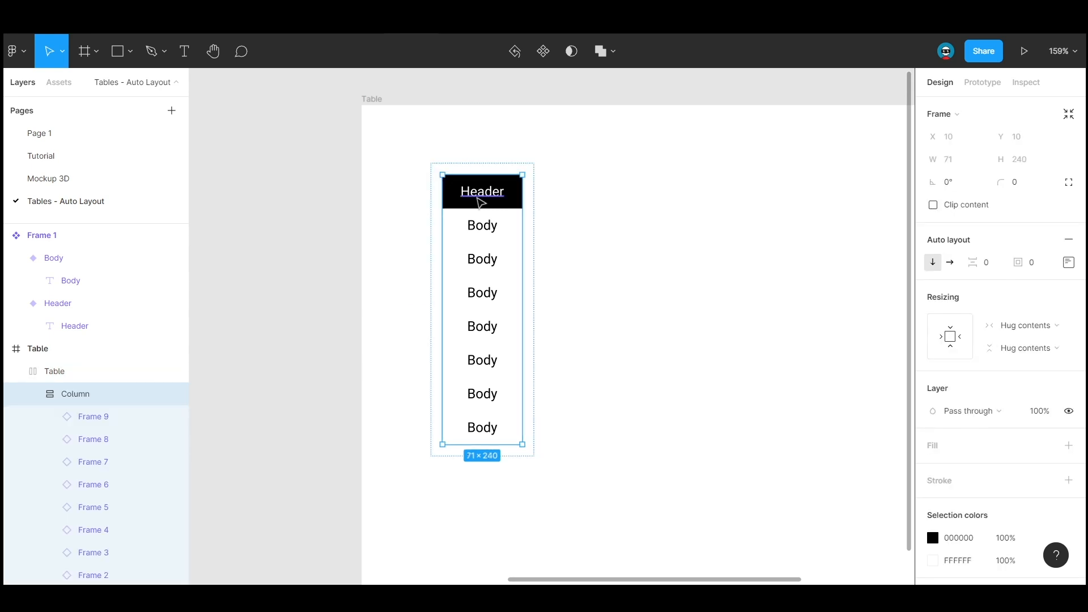
key("ctrl+v")
key("ctrl+v")
key("ctrl+v")
key("ctrl+v")
key("ctrl+v")
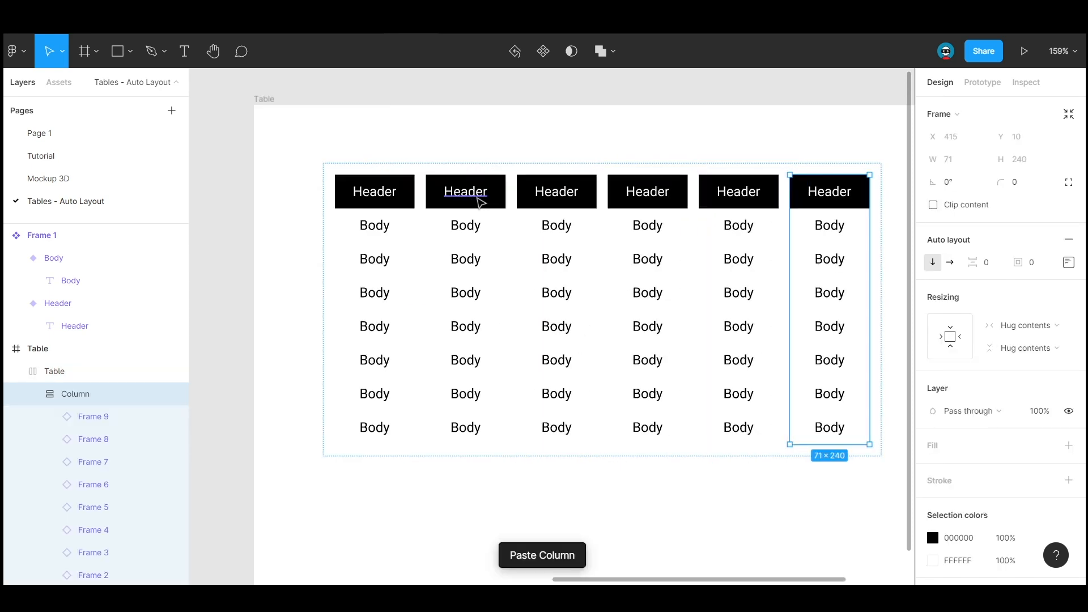
key("ctrl+v")
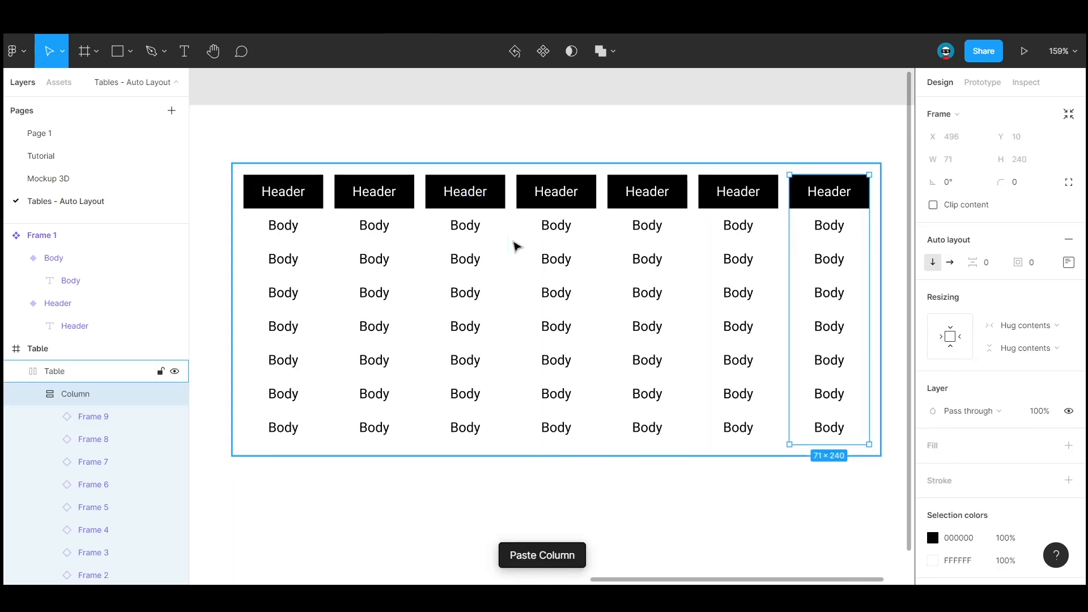
key("Escape")
Set the Table auto layout's spacing between items and its padding to 0
left_click(527, 189)
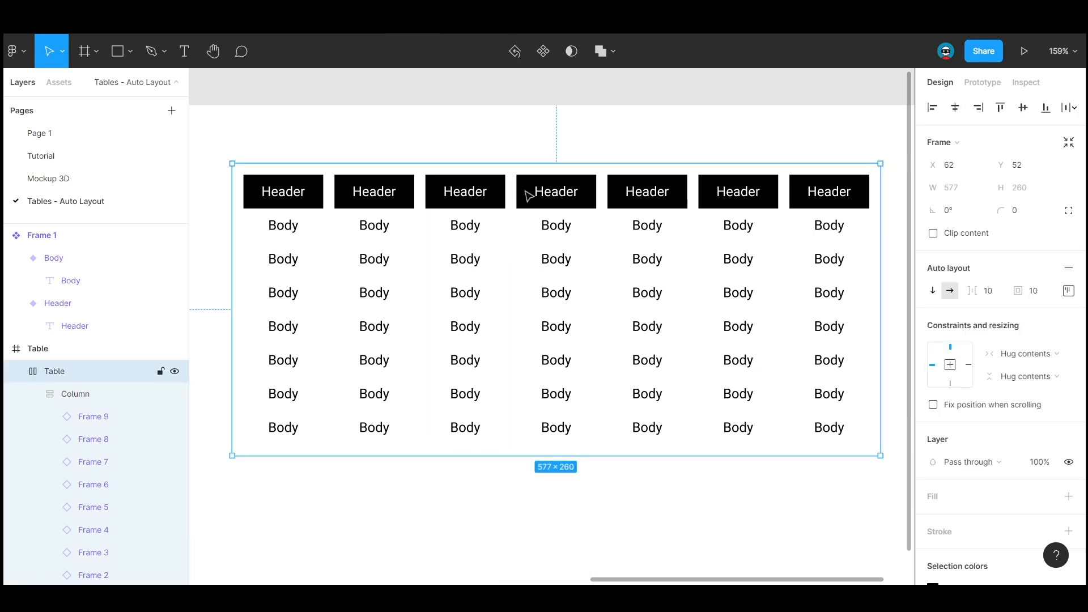
left_click(1003, 297)
type("0")
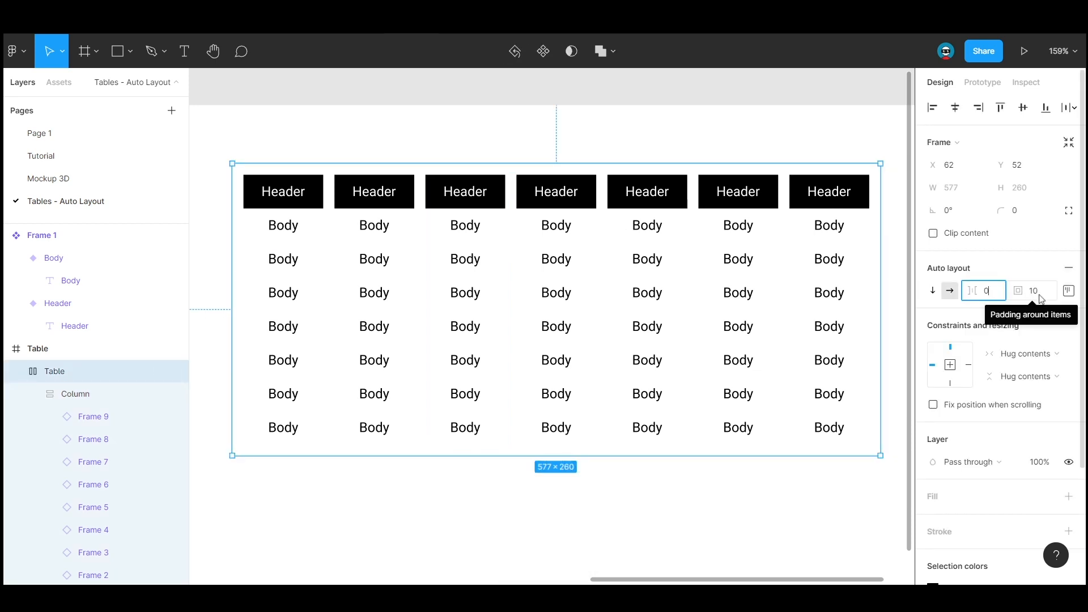
left_click(1042, 299)
type("0")
key("Return")
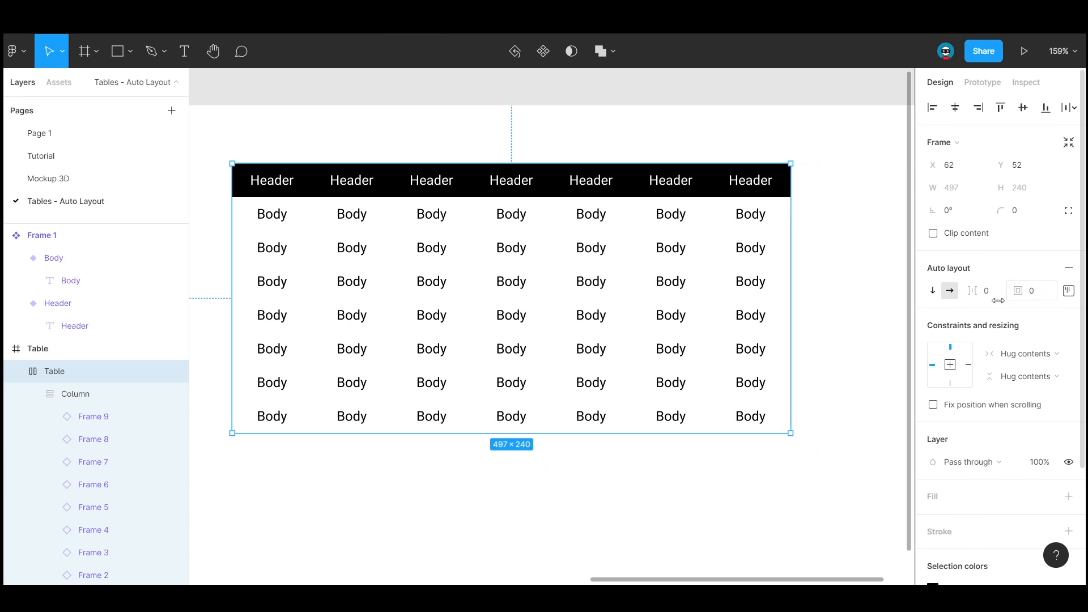
Try widening the Table auto layout frame to 558, and undo the resize
left_click_drag(790, 271, 859, 280)
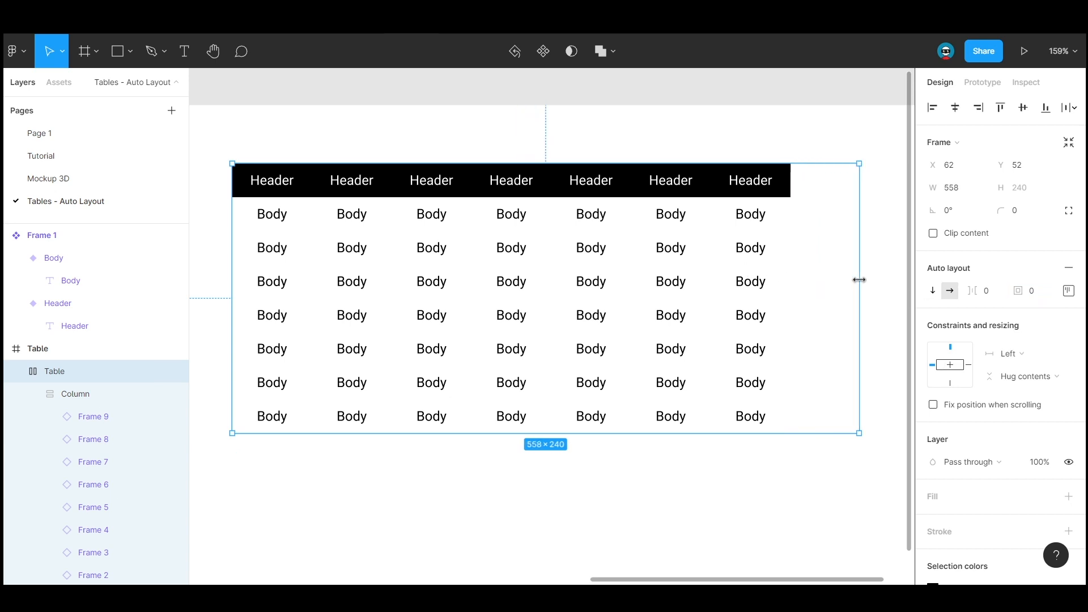
key("ctrl+z")
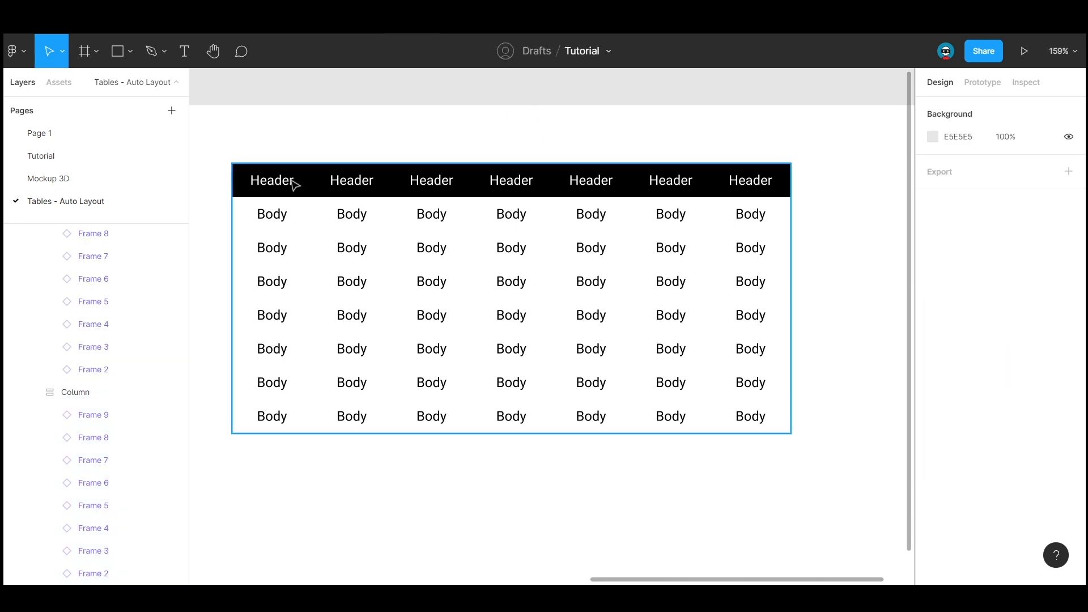
Set the horizontal resizing of all seven Column frames in the Table to Fill container
double_click(293, 182)
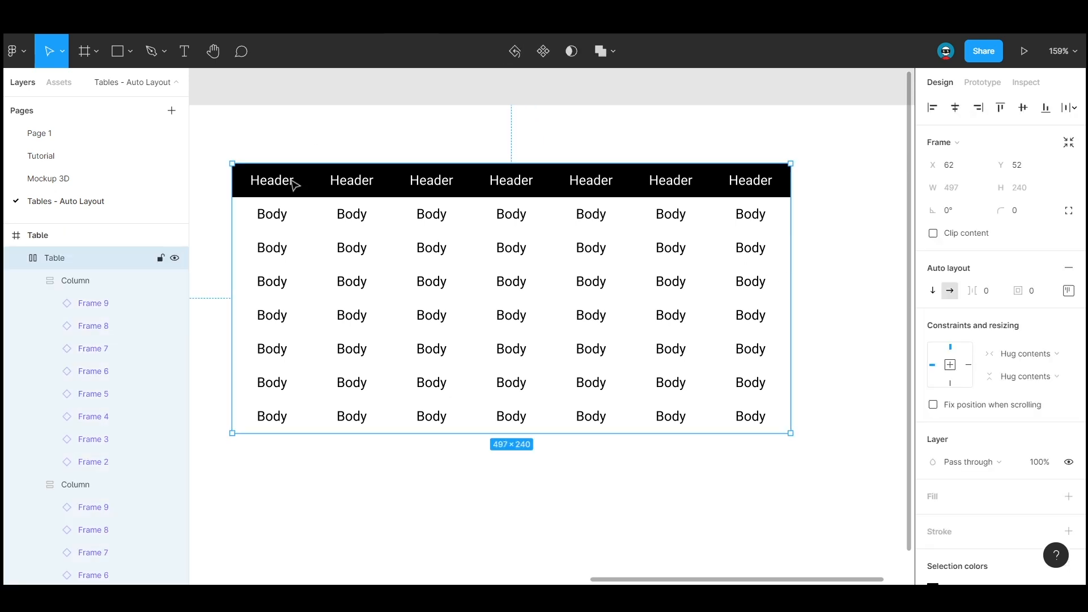
left_click(336, 185, "shift")
left_click(432, 180, "shift")
left_click(511, 180, "shift")
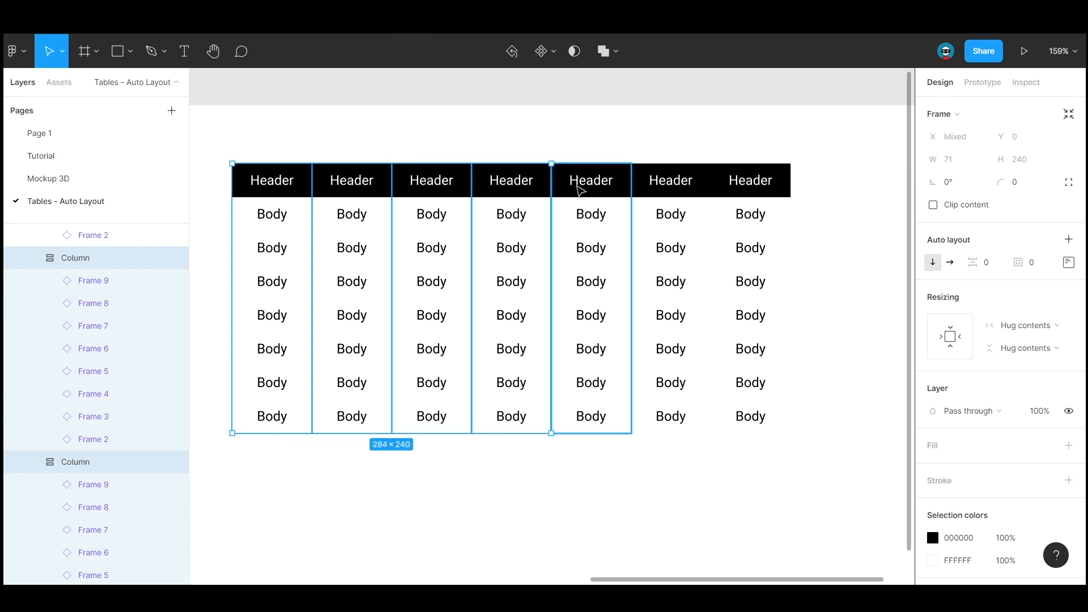
left_click(590, 181, "shift")
left_click(672, 184, "shift")
left_click(740, 193, "shift")
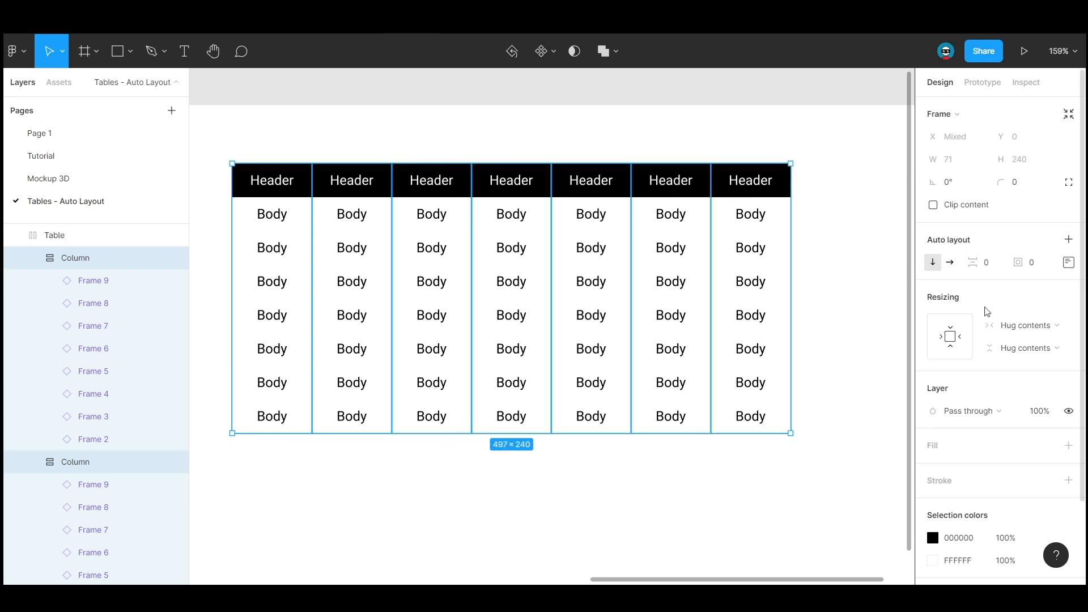
left_click(1027, 327)
left_click(1024, 344)
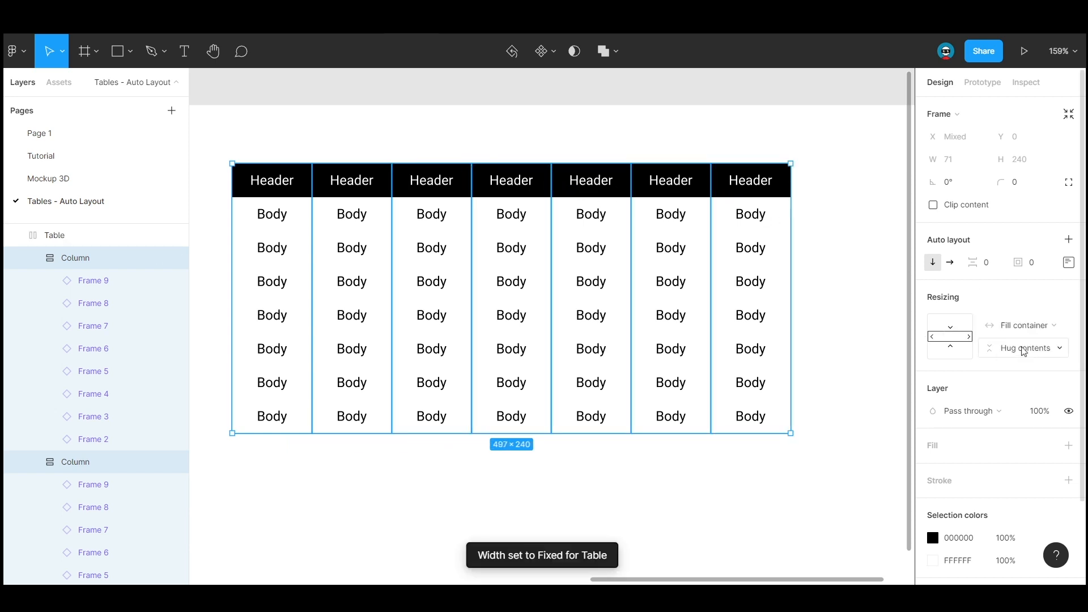
left_click(801, 328)
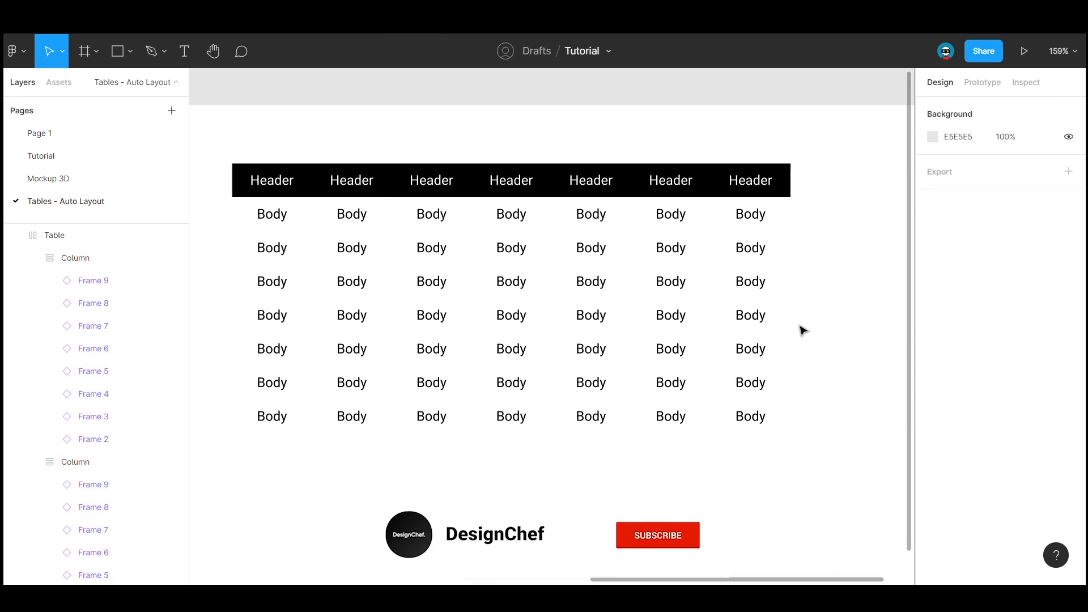
Widen the Table auto layout frame to 615
left_click(758, 236)
left_click_drag(790, 276, 902, 276)
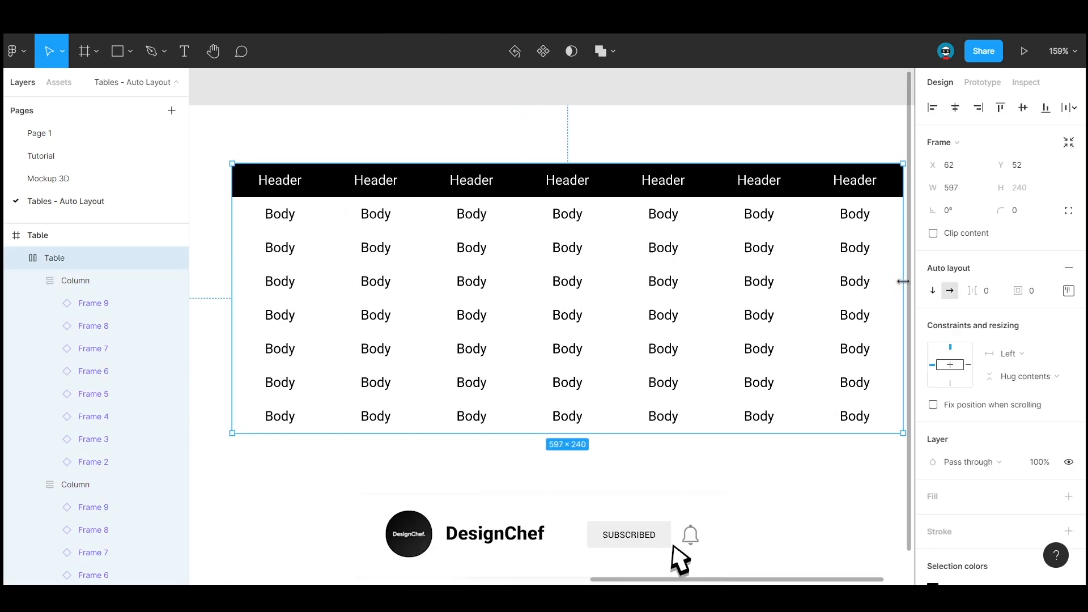
scroll(862, 276, "down", 5)
scroll(862, 276, "right", 5)
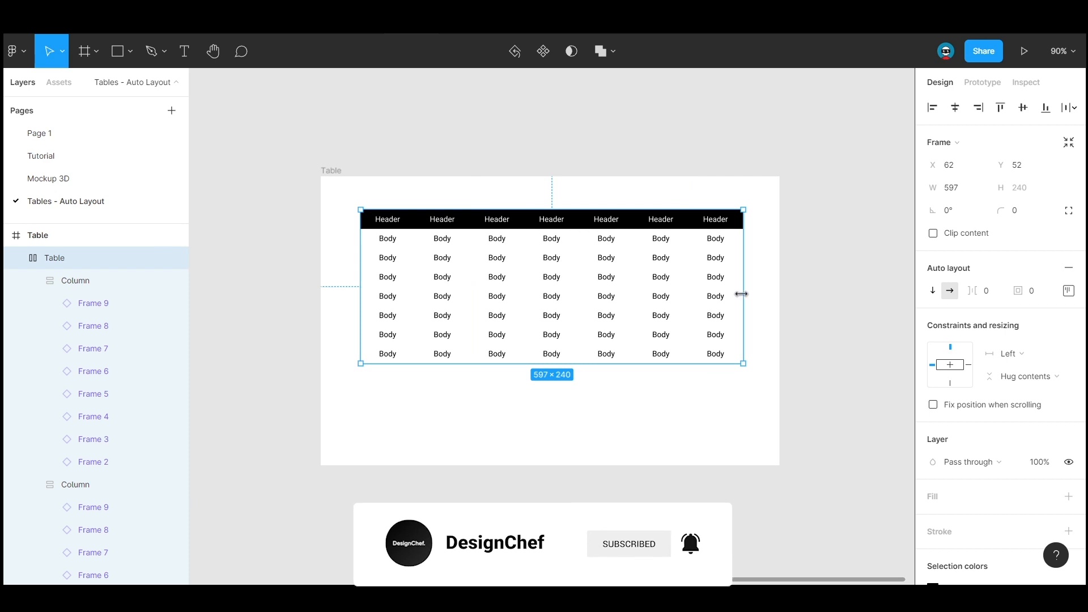
mouse_move(741, 294)
left_mouse_down()
mouse_move(763, 294)
mouse_move(651, 287)
mouse_move(755, 292)
left_mouse_up()
Resize the third column of the Table on its own to a fixed width of 175
scroll(510, 249, "up", 5)
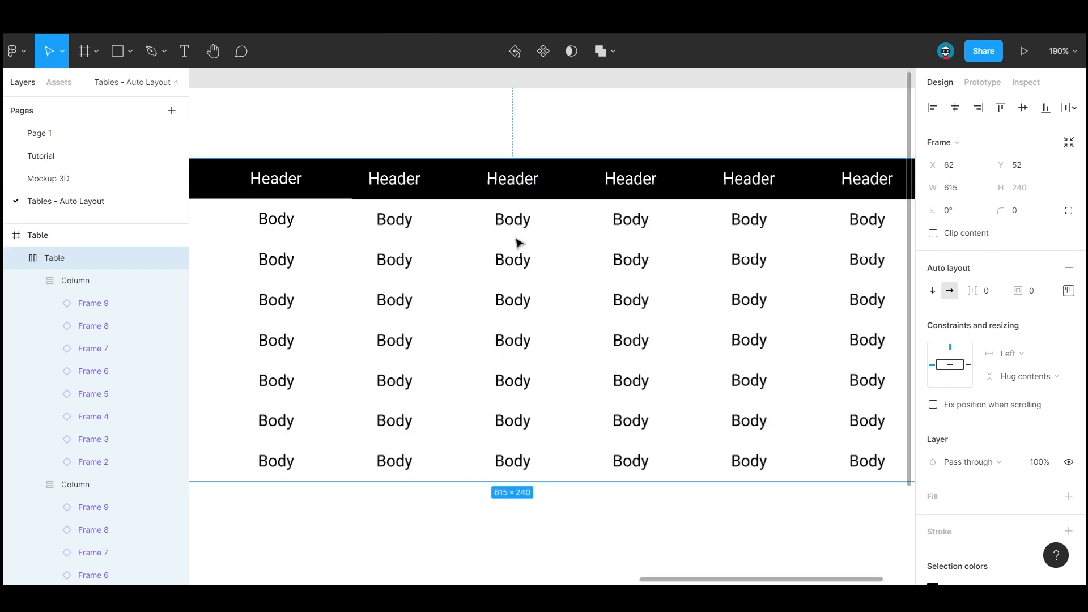
left_click(439, 192)
left_click_drag(456, 191, 573, 214)
scroll(572, 214, "down", 5)
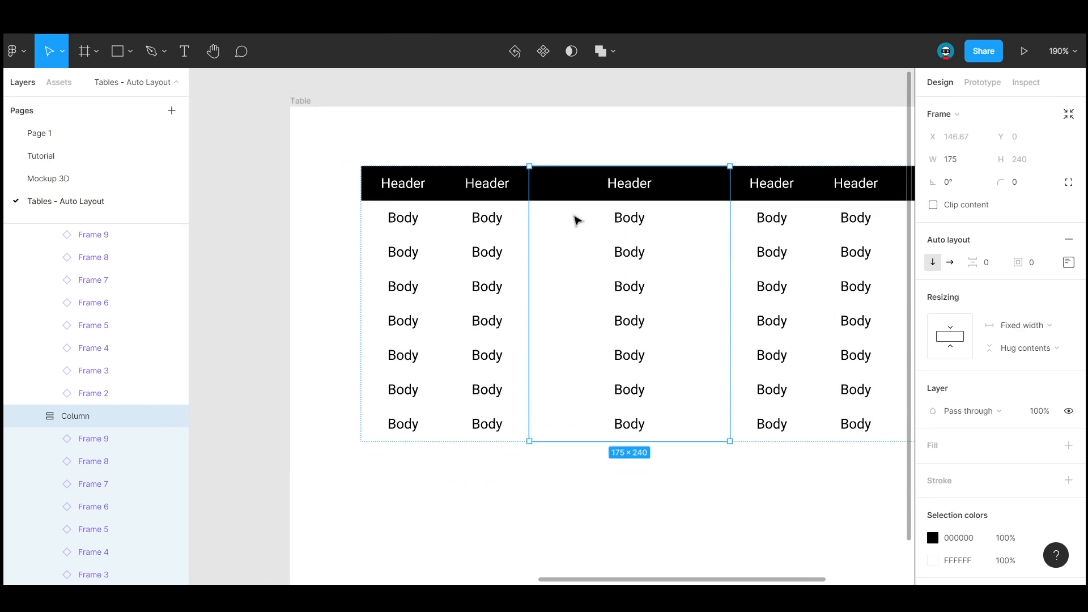
scroll(573, 220, "left", 1)
left_click_drag(555, 226, 502, 232)
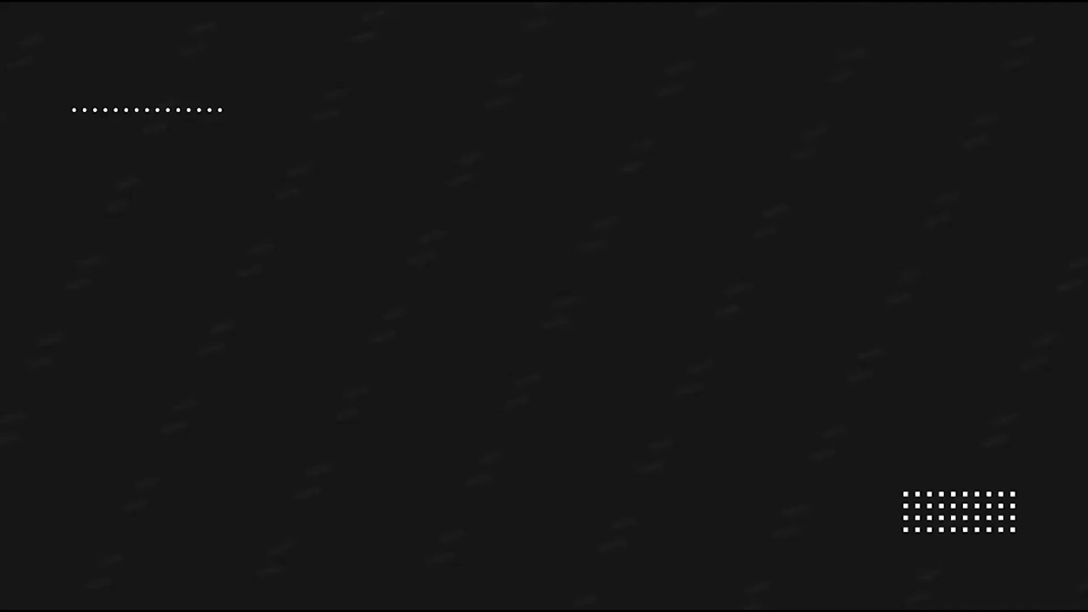